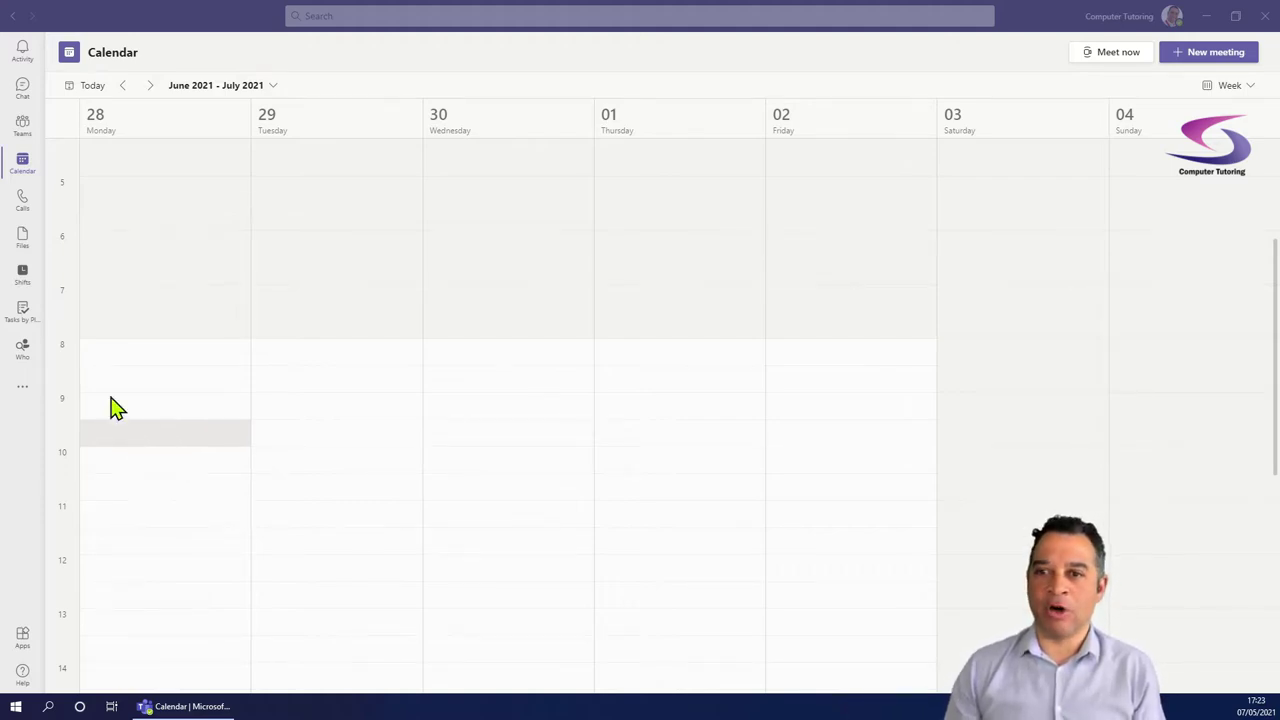
Select Monday 28/06/2021 from 08:00 to 09:00 and start a new meeting there.
{"action": "left_click", "coordinate": [126, 355]}
{"action": "left_click_drag", "start_coordinate": [126, 388], "coordinate": [128, 393]}
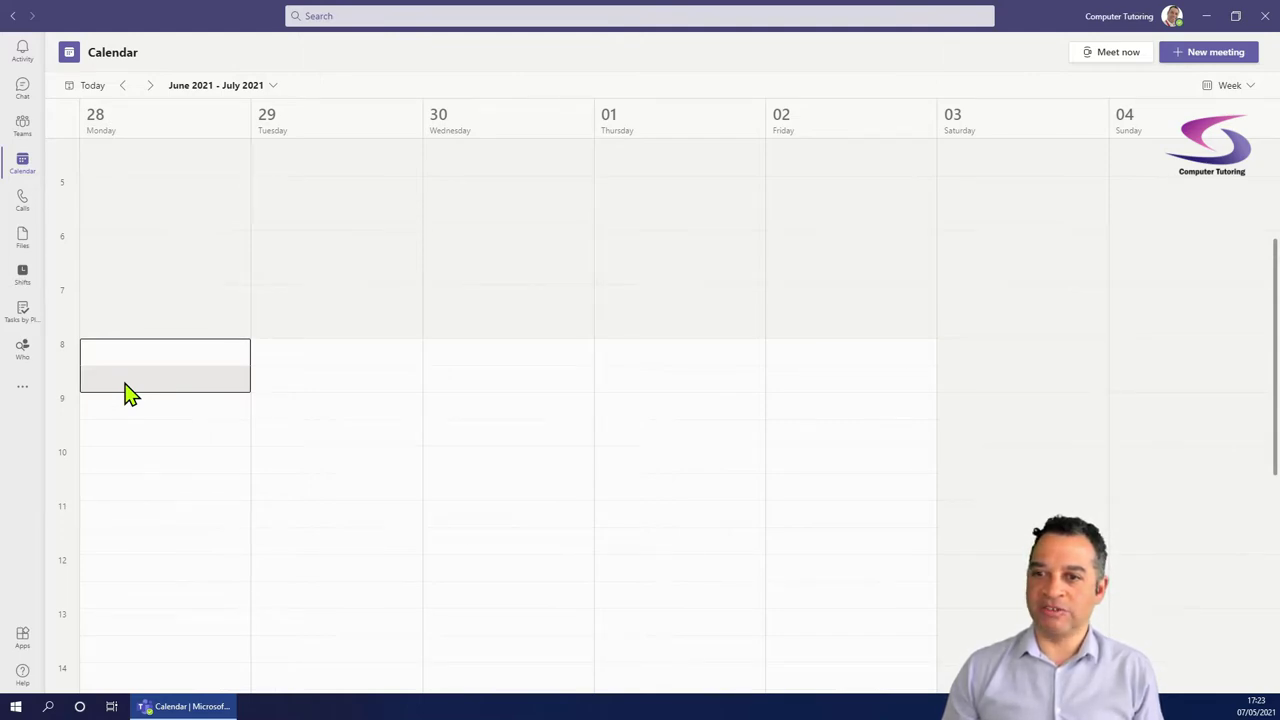
{"action": "left_click", "coordinate": [128, 393]}
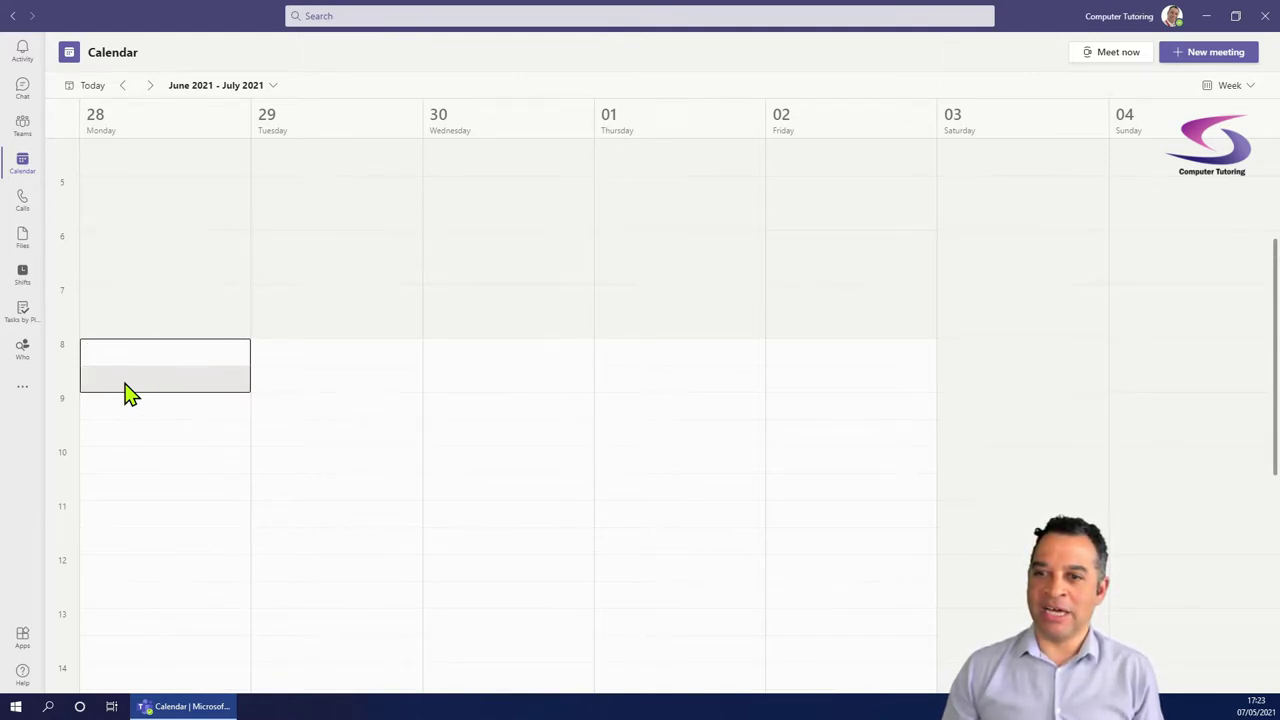
{"action": "double_click", "coordinate": [128, 393]}
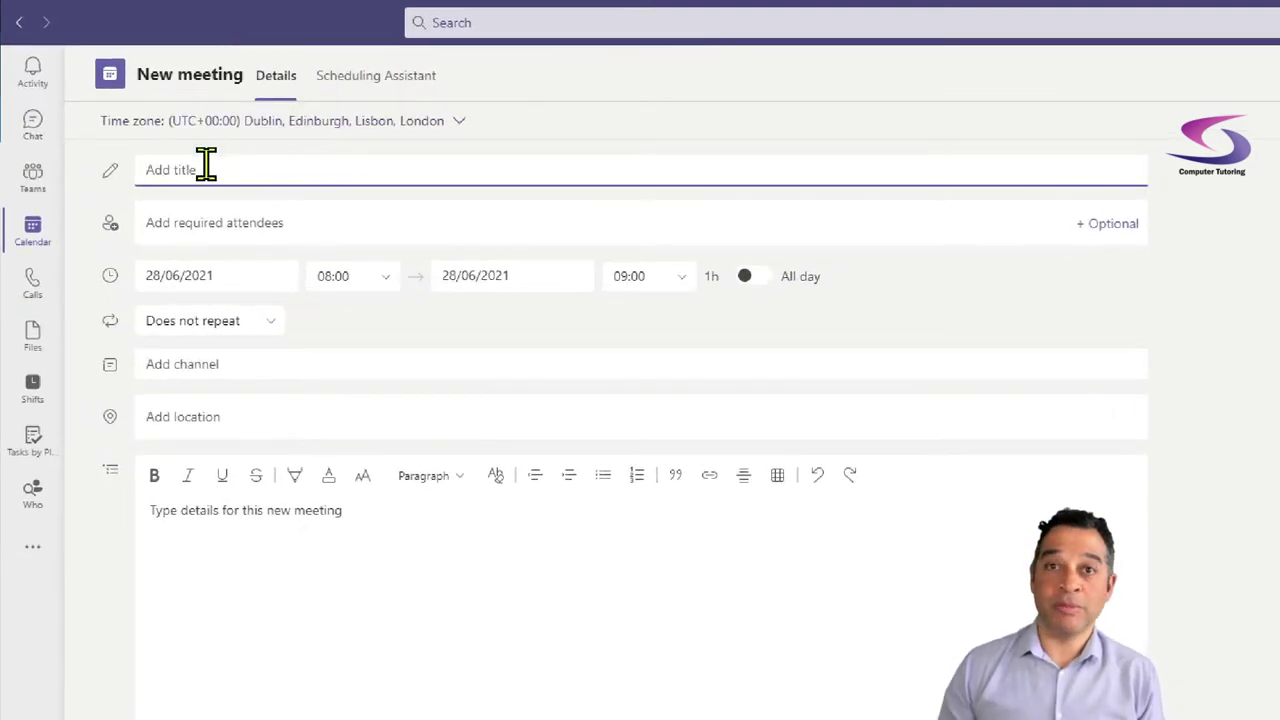
Title the meeting 'Very Important Meeting' and add the suggested colleague as a required attendee.
{"action": "type", "text": "Very"}
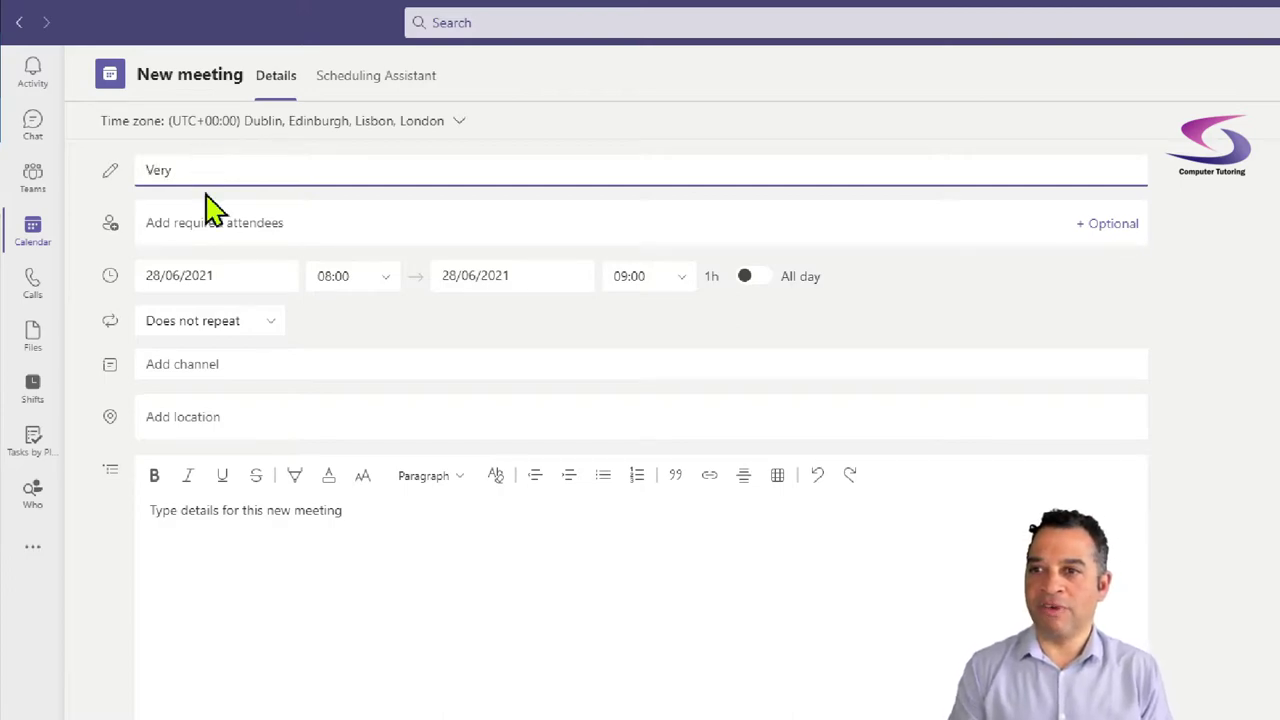
{"action": "type", "text": " Important Meeting"}
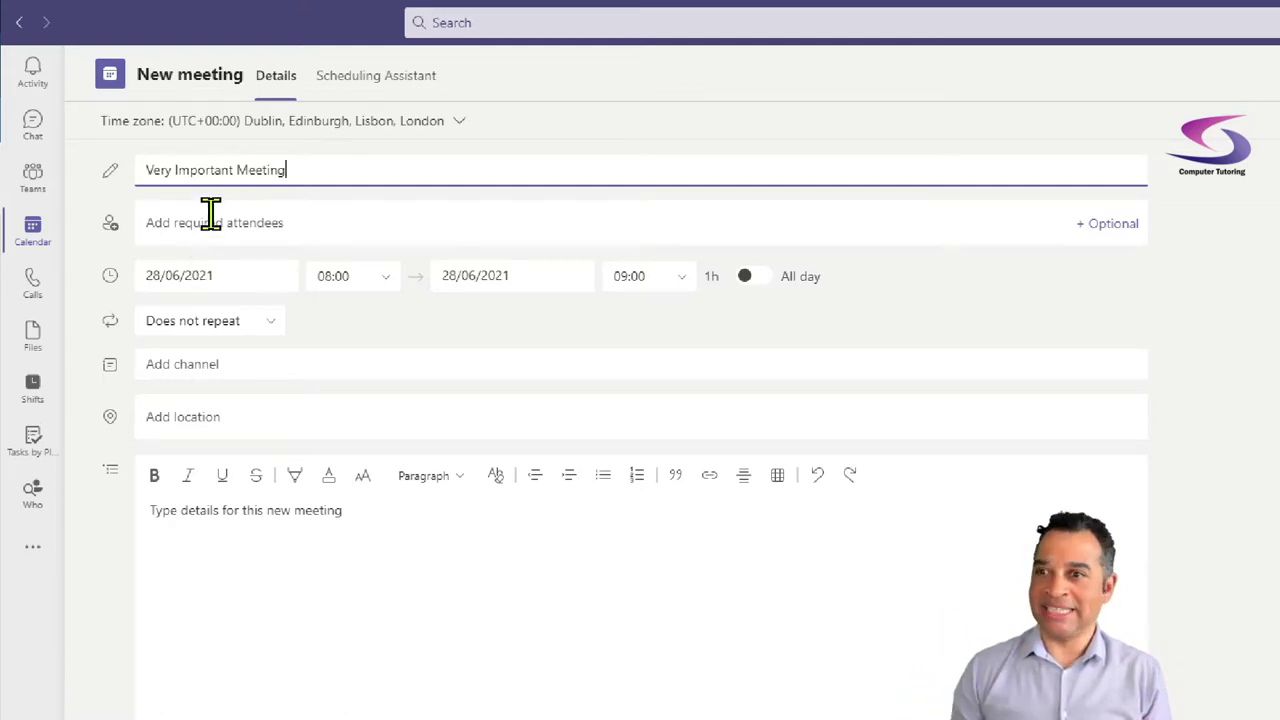
{"action": "left_click", "coordinate": [210, 218]}
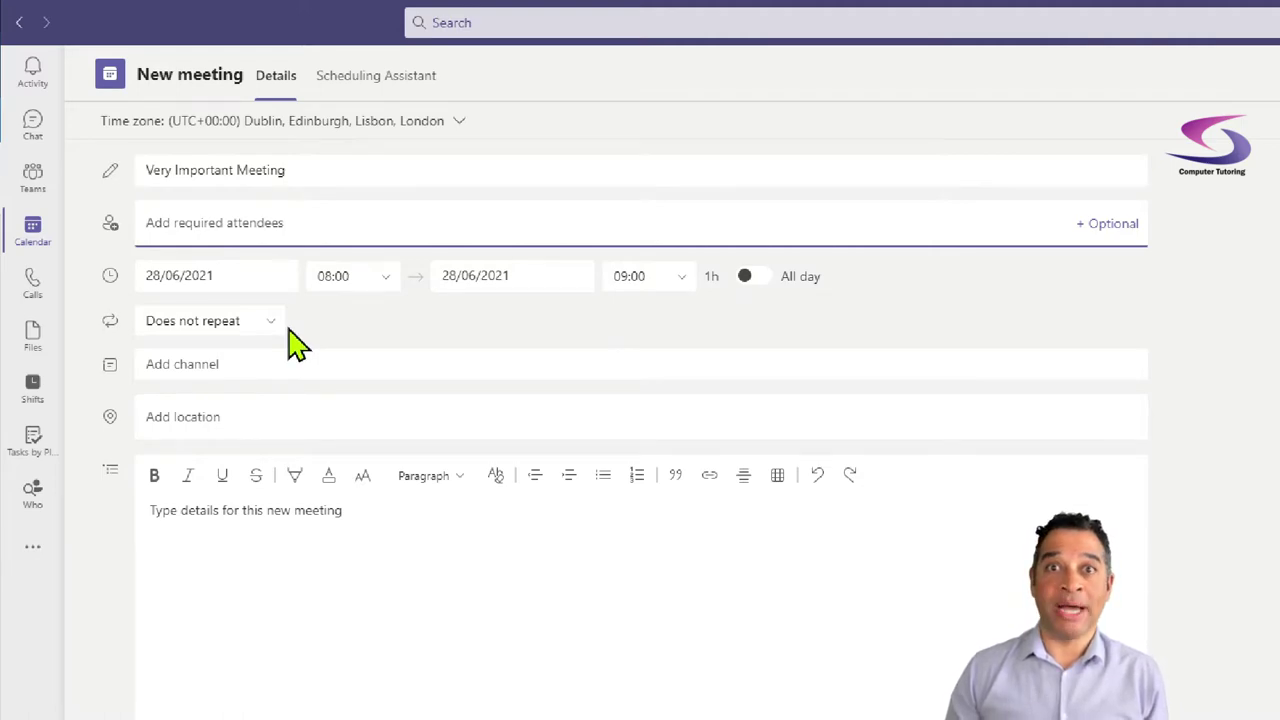
{"action": "type", "text": "josh"}
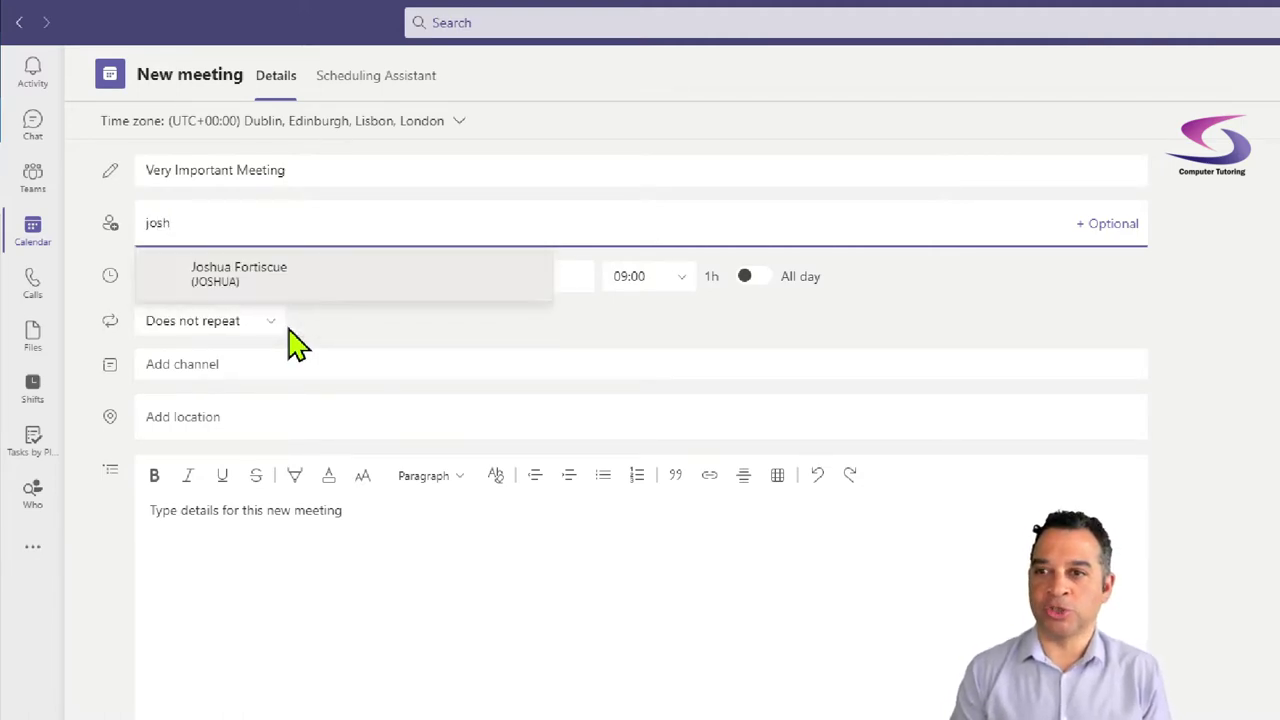
{"action": "left_click", "coordinate": [234, 268]}
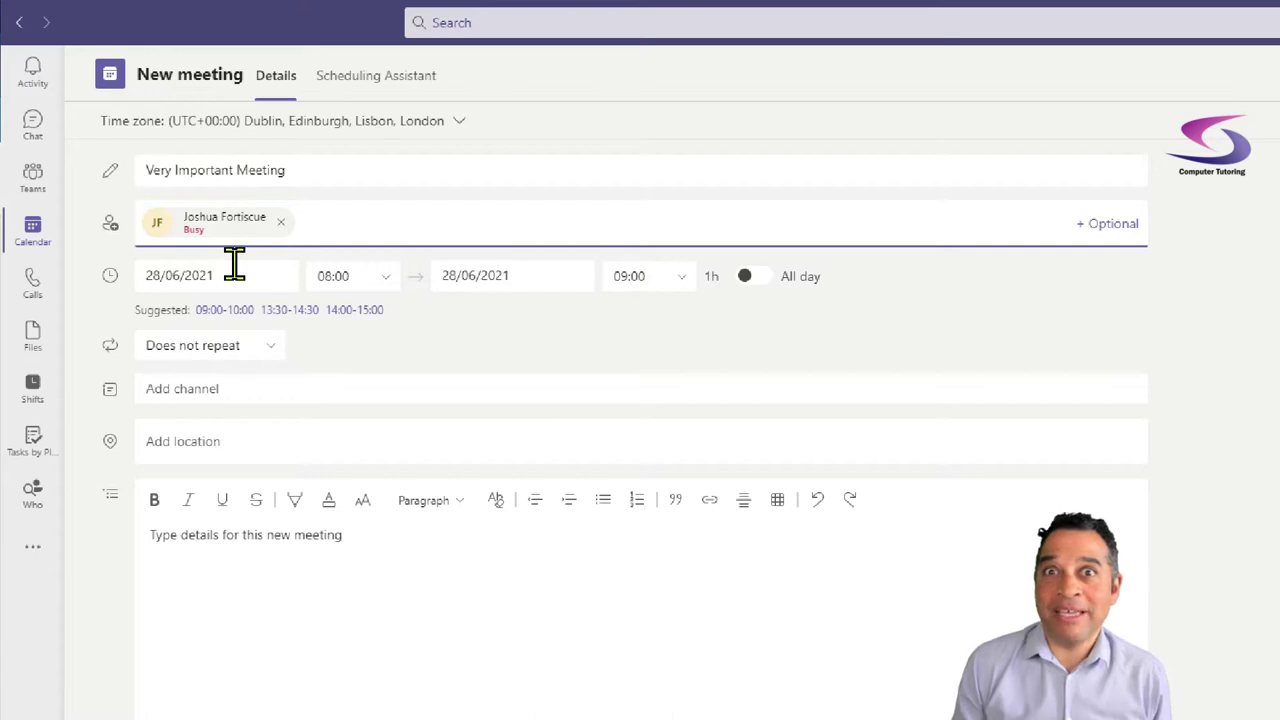
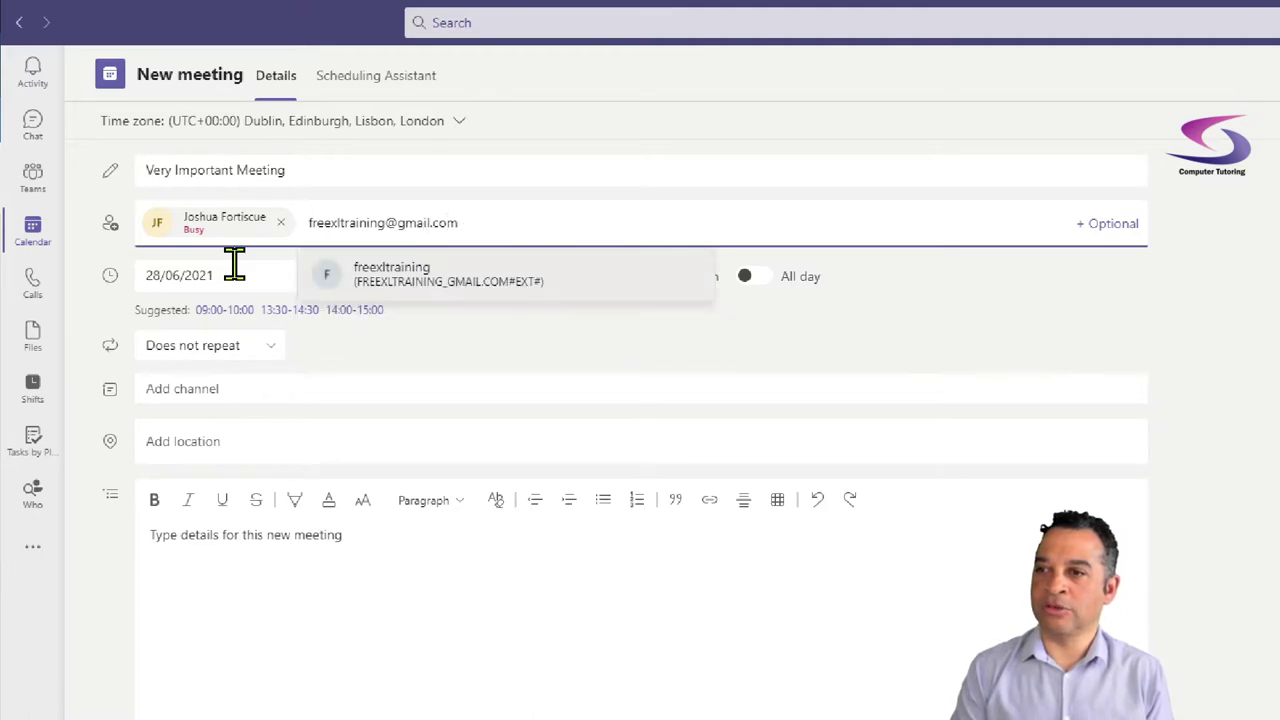
Add the external guest's Gmail address as a second required attendee.
{"action": "key", "text": "Return"}
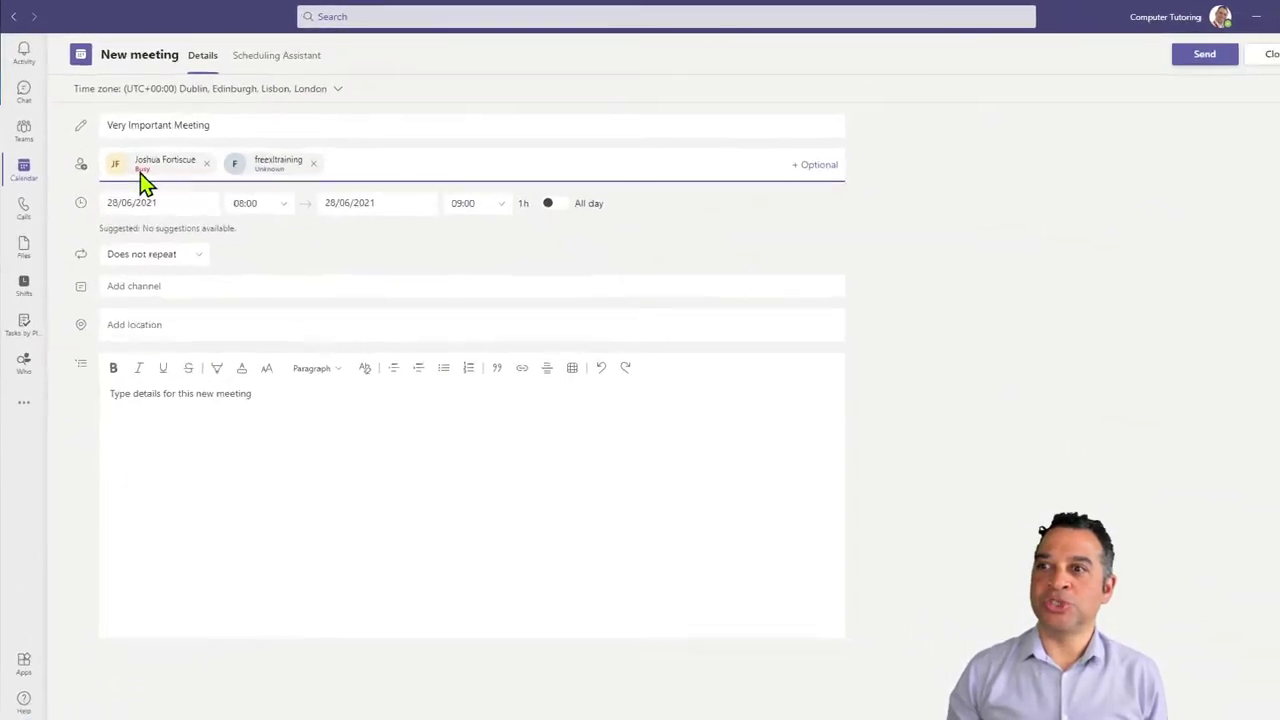
Show the attendees' availability in the Scheduling Assistant and zoom the app in twice.
{"action": "left_click", "coordinate": [255, 58]}
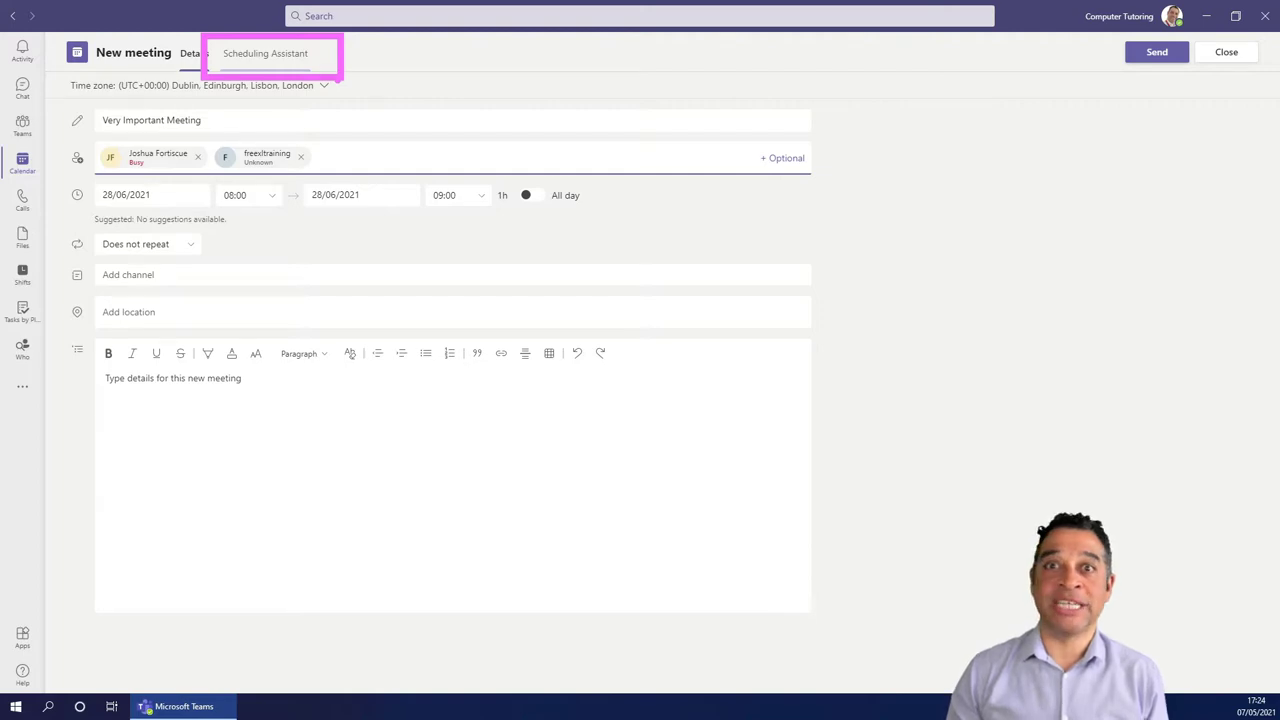
{"action": "left_click", "coordinate": [253, 60]}
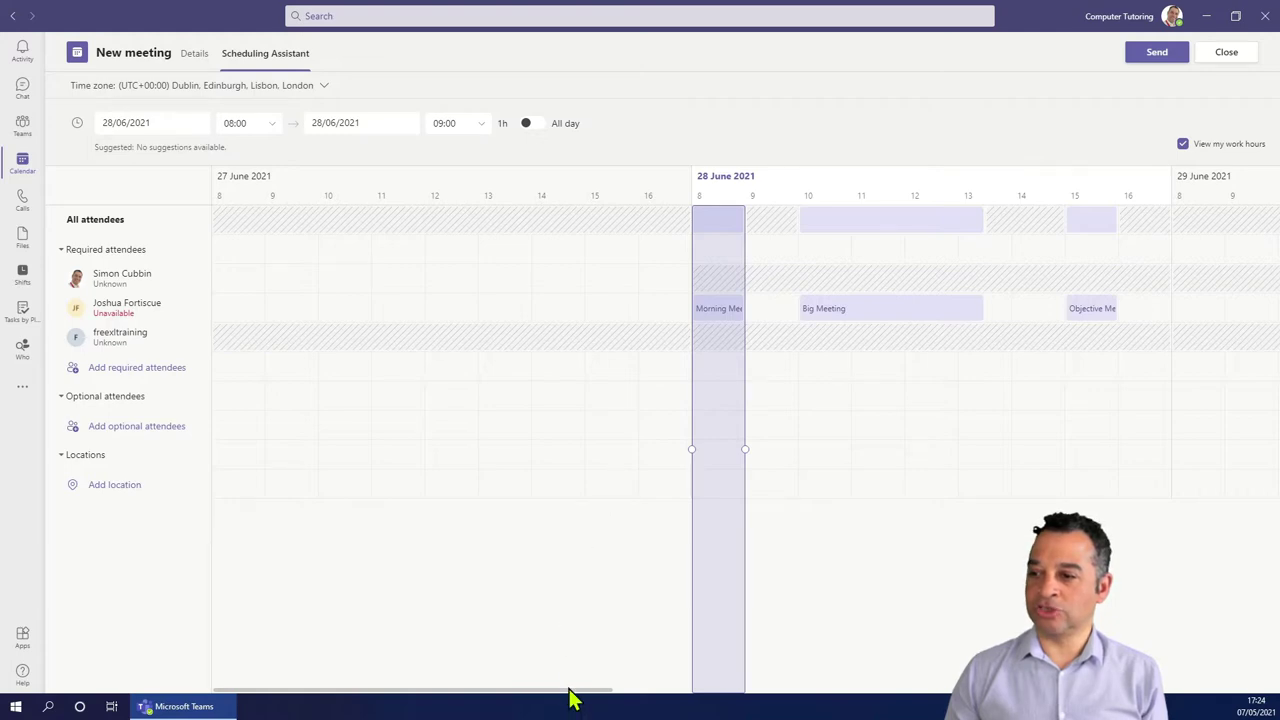
{"action": "left_click_drag", "start_coordinate": [570, 690], "coordinate": [668, 694]}
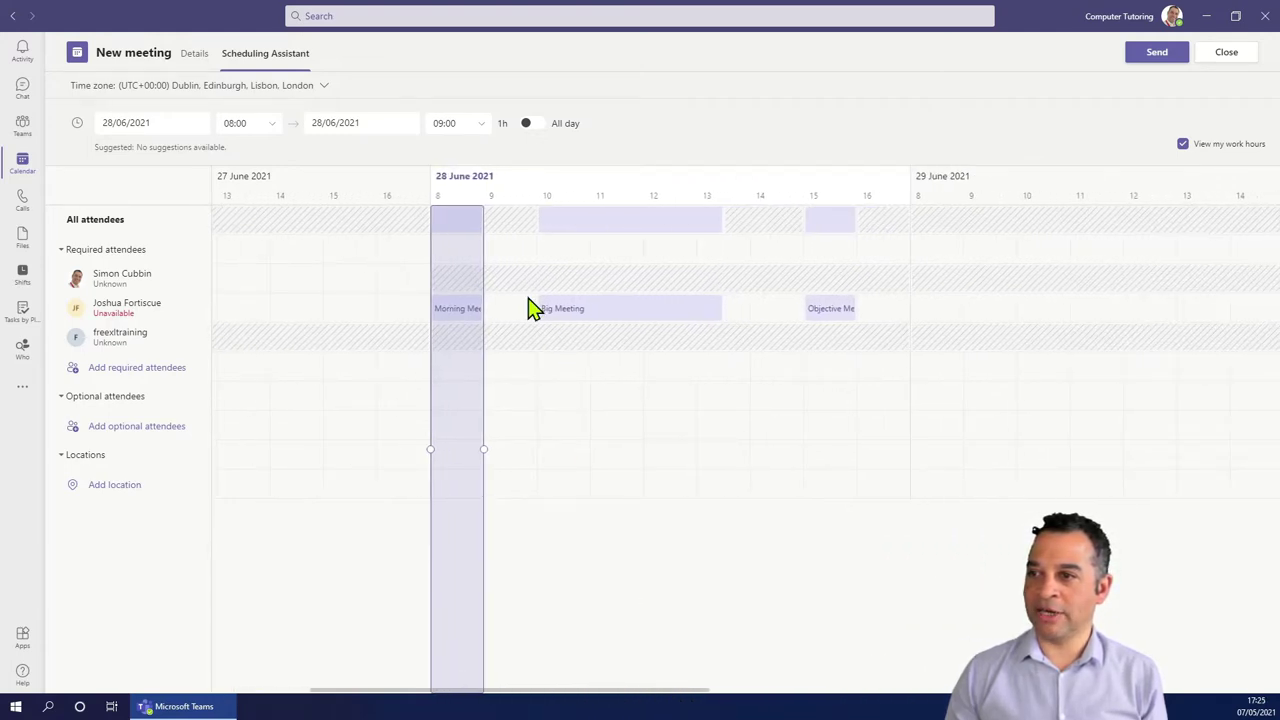
{"action": "key", "text": "ctrl+equal"}
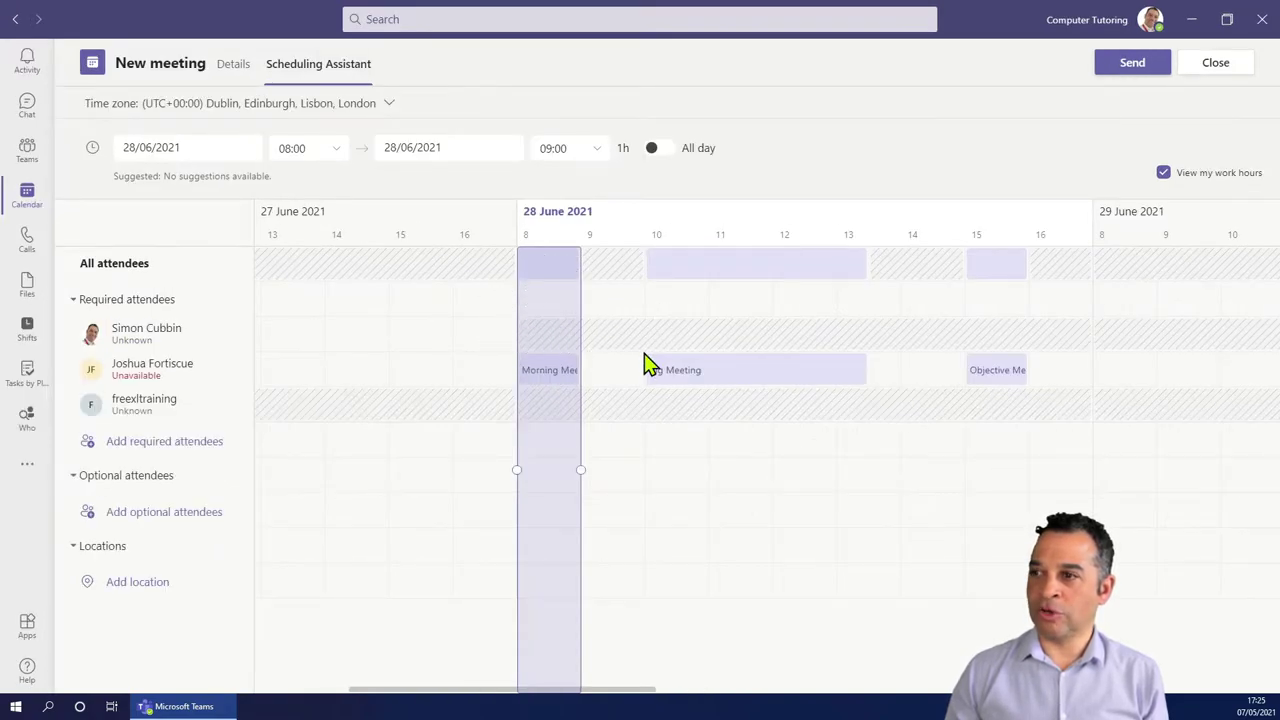
{"action": "key", "text": "ctrl+equal"}
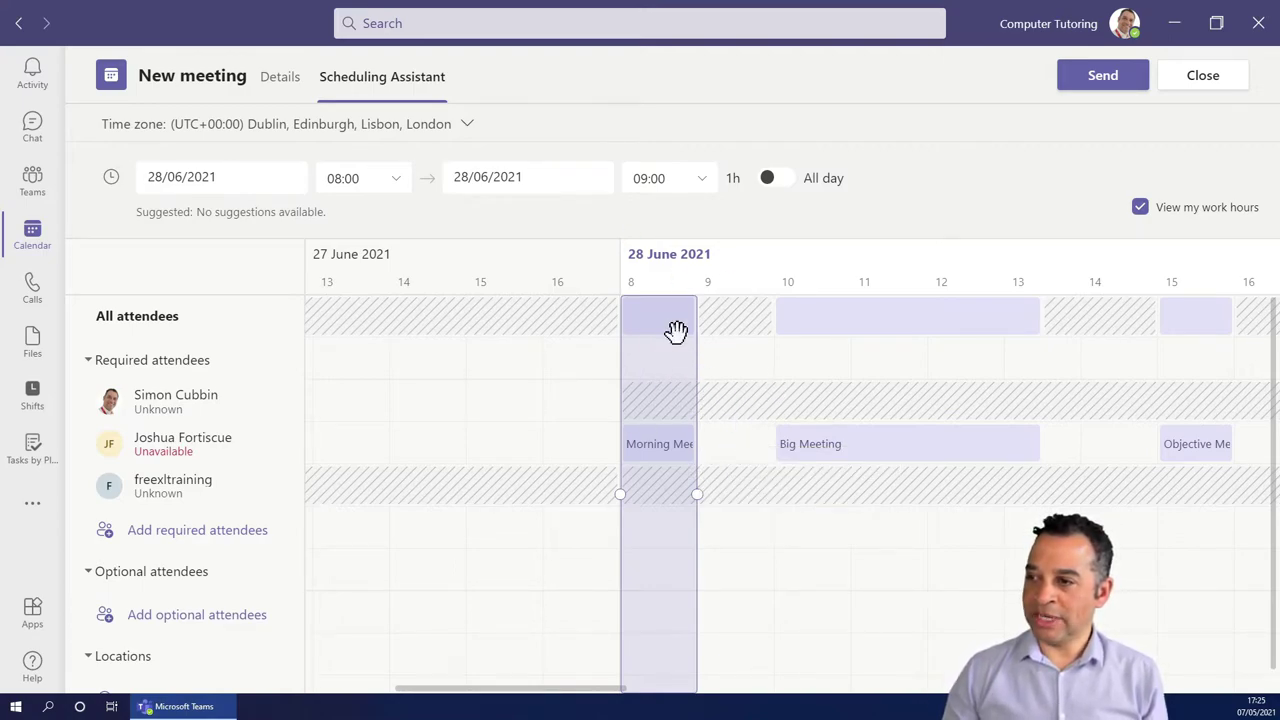
Move the meeting block to the free 13:45–14:45 slot on 28/06/2021.
{"action": "mouse_move", "coordinate": [660, 366]}
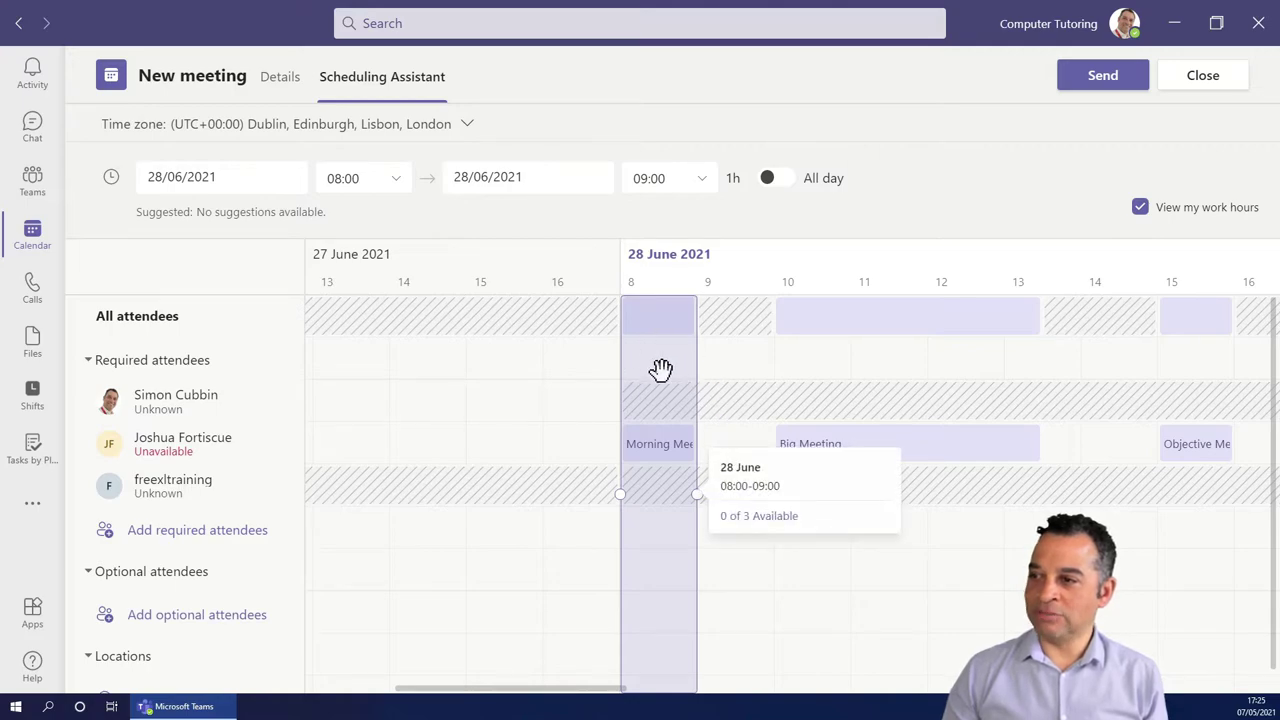
{"action": "left_click_drag", "start_coordinate": [654, 371], "coordinate": [963, 386]}
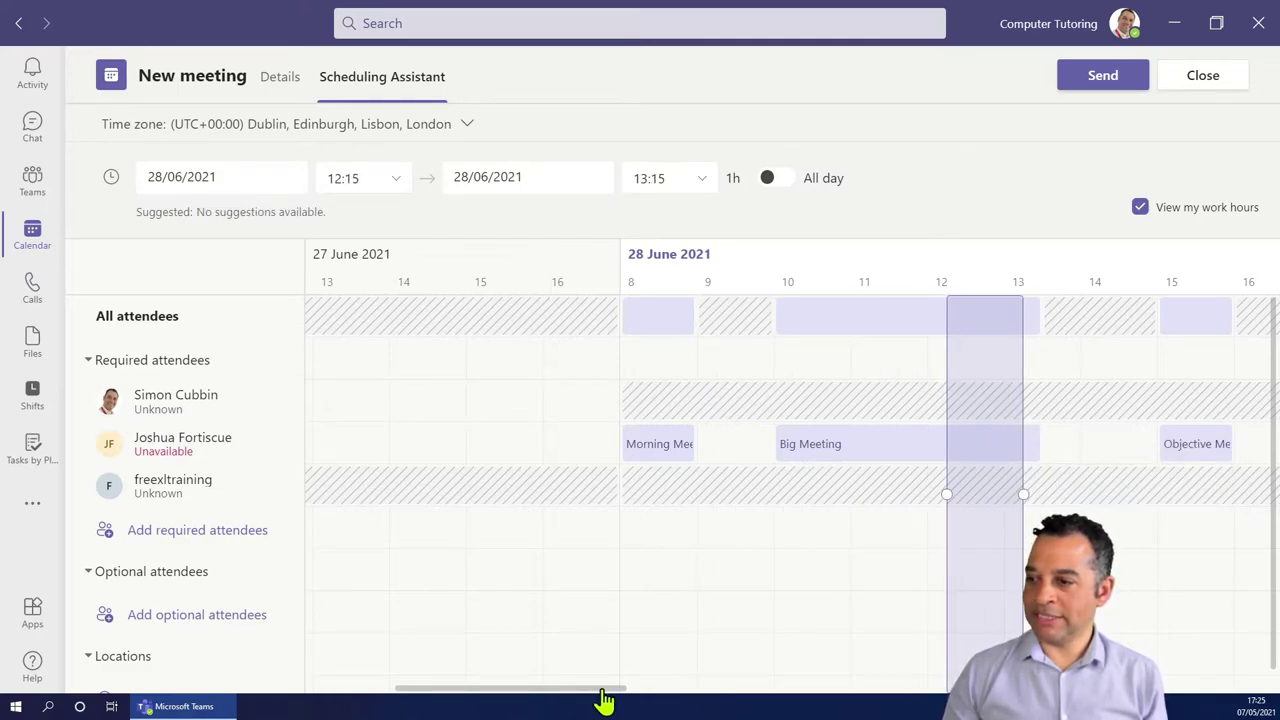
{"action": "left_click_drag", "start_coordinate": [604, 700], "coordinate": [697, 706]}
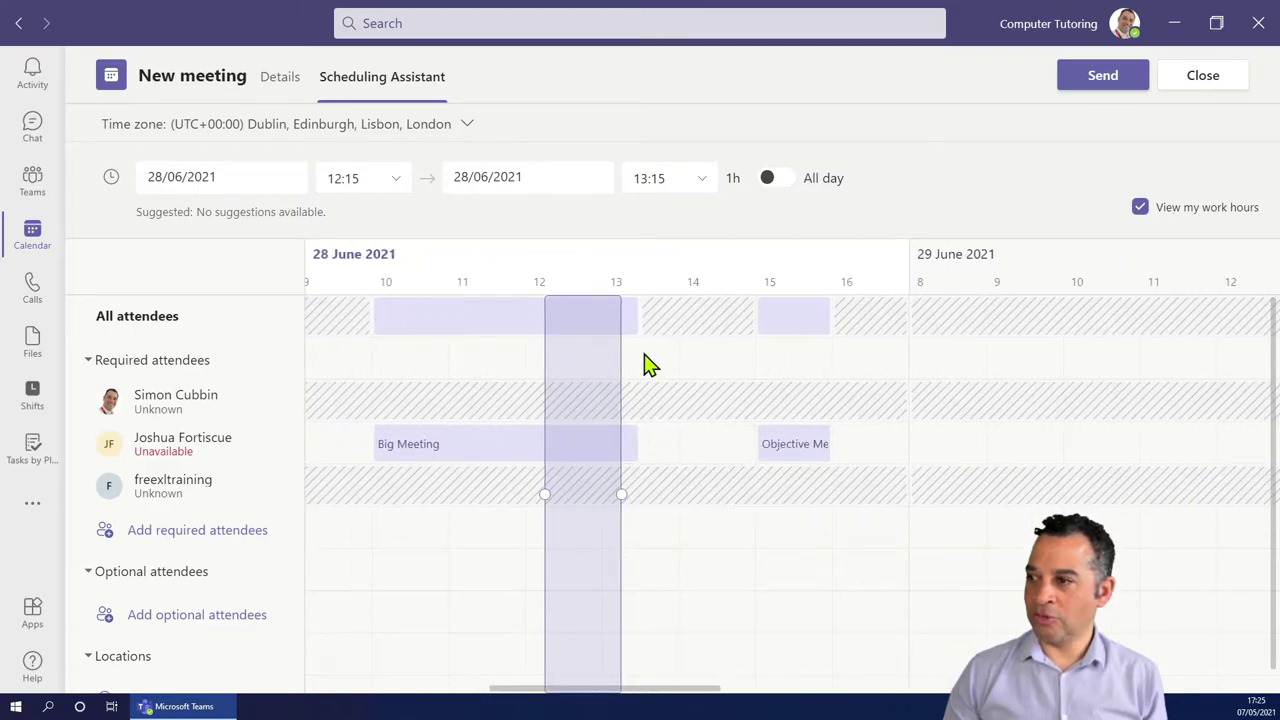
{"action": "mouse_move", "coordinate": [587, 337]}
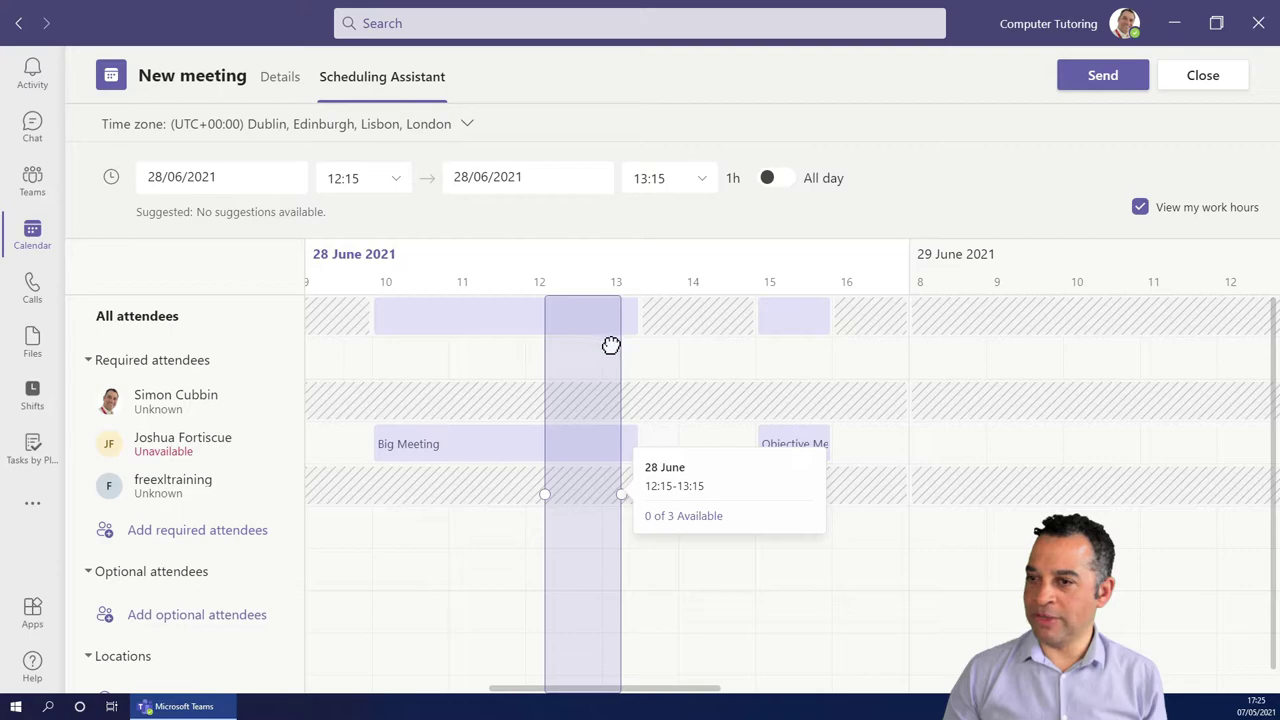
{"action": "left_click_drag", "start_coordinate": [611, 345], "coordinate": [668, 352]}
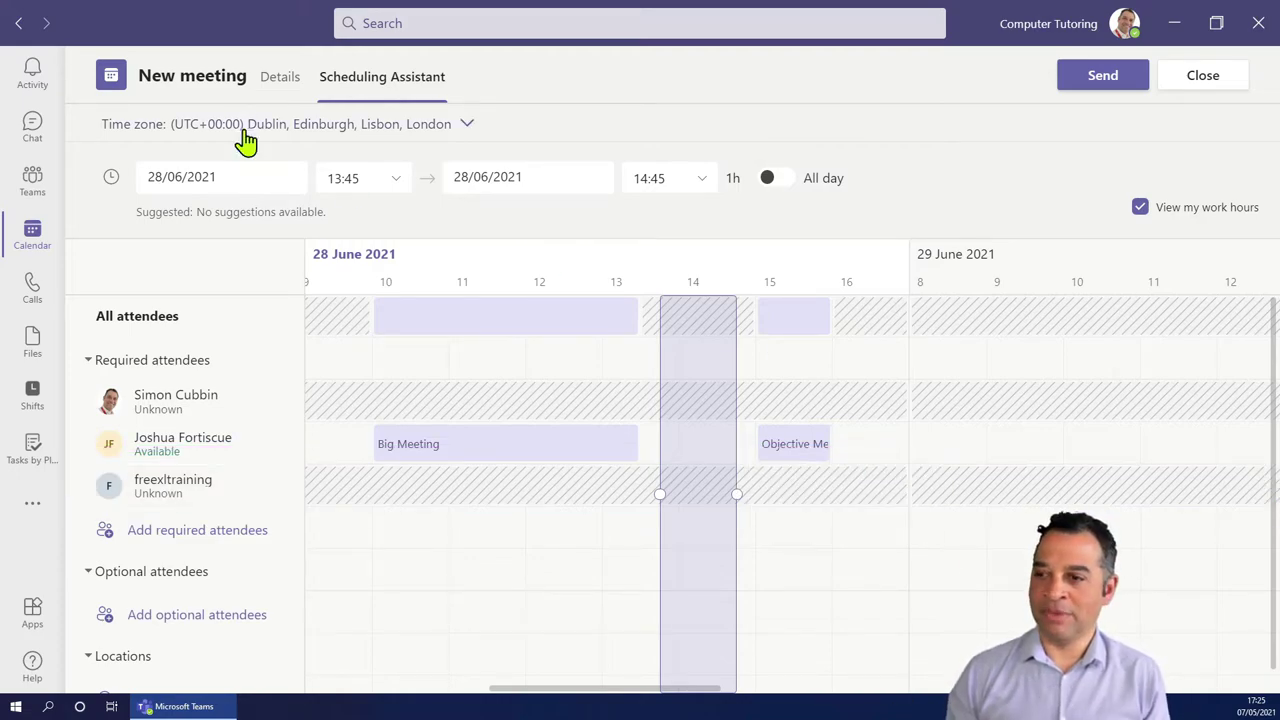
Go back to the meeting details, leaving the repeat setting unchanged.
{"action": "left_click", "coordinate": [281, 80]}
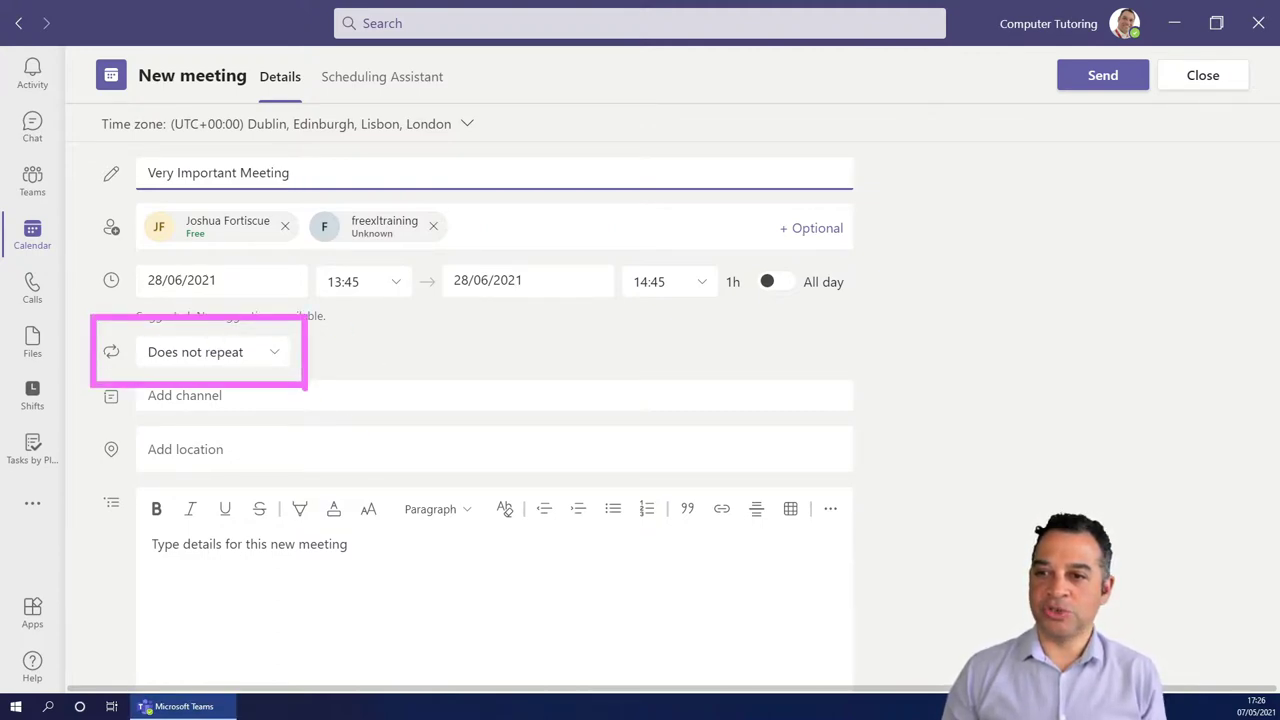
{"action": "left_click", "coordinate": [283, 360]}
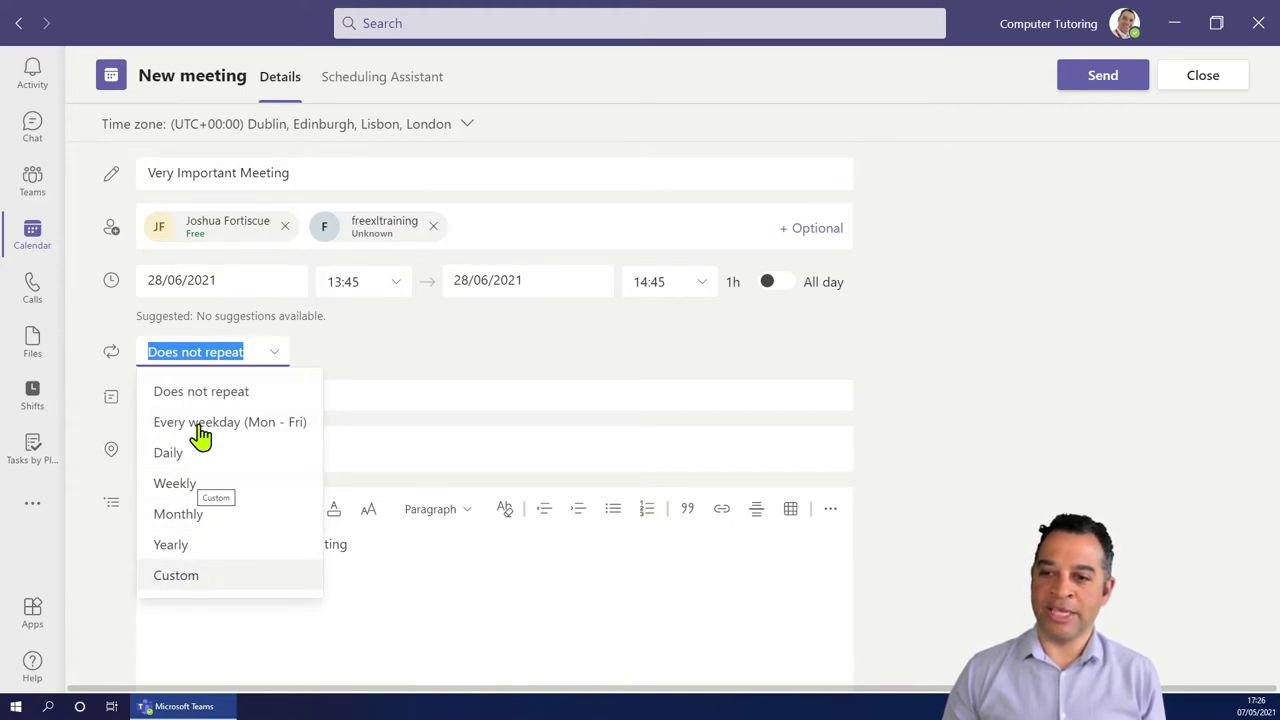
{"action": "left_click", "coordinate": [303, 352]}
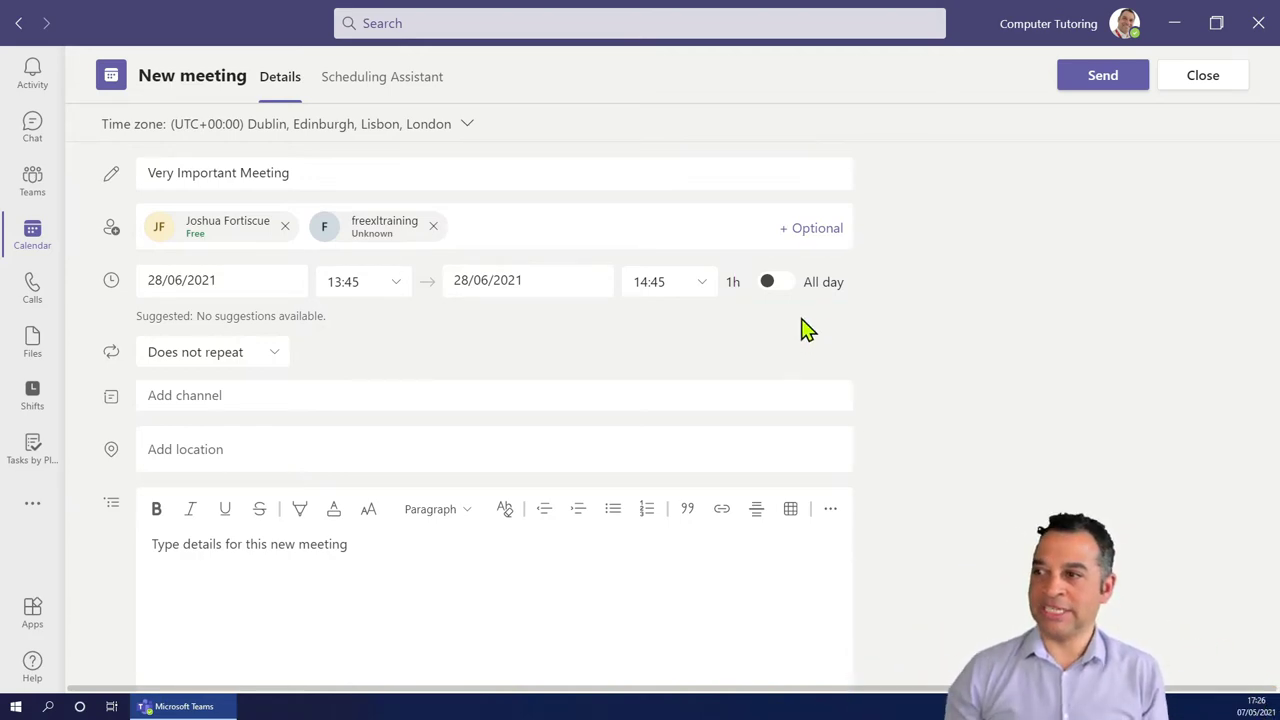
Add the description heading 'Product Launch Meeting Agenda' with 'Meeting Agenda' highlighted yellow.
{"action": "scroll", "coordinate": [346, 540], "scroll_direction": "down", "scroll_amount": 1}
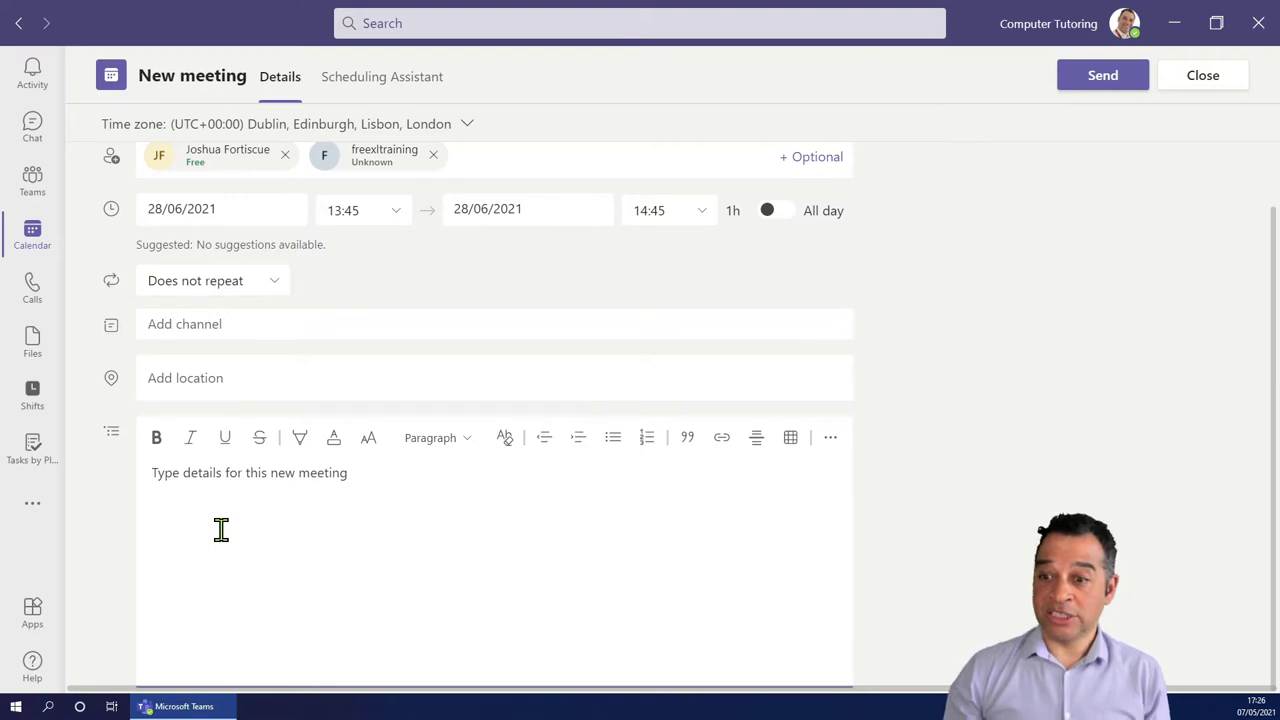
{"action": "type", "text": "Pr"}
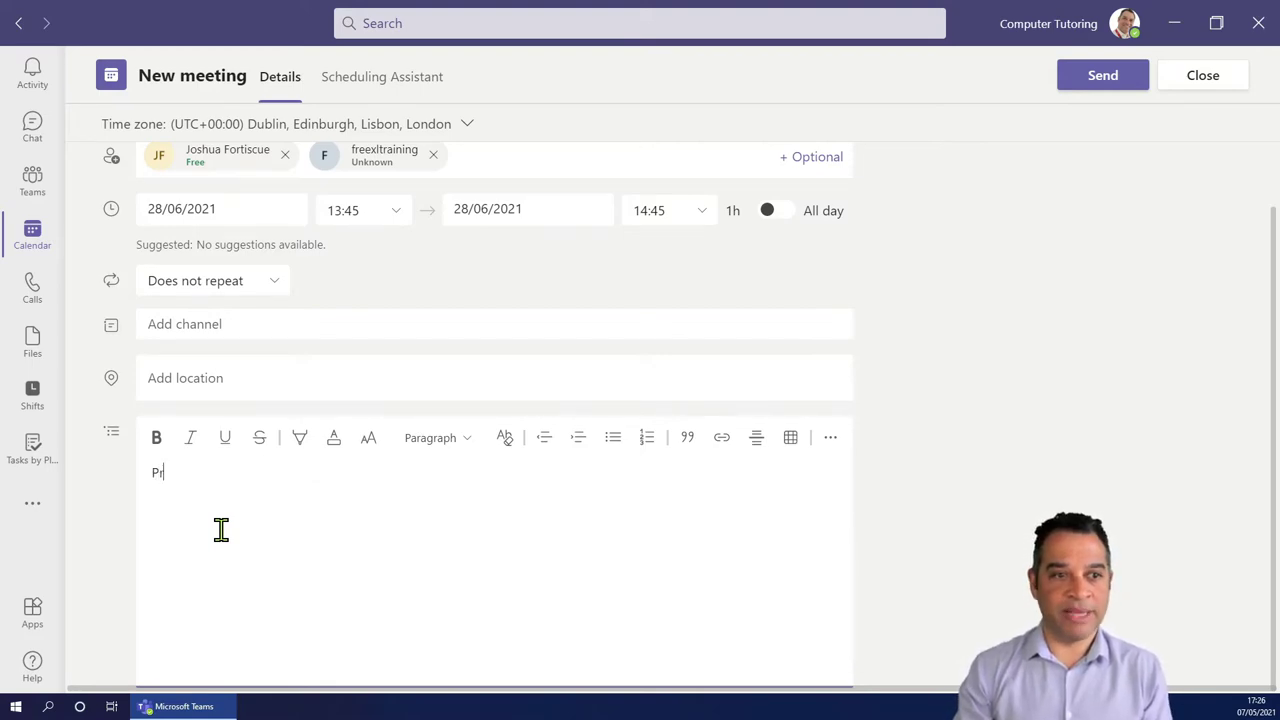
{"action": "type", "text": "oduct "}
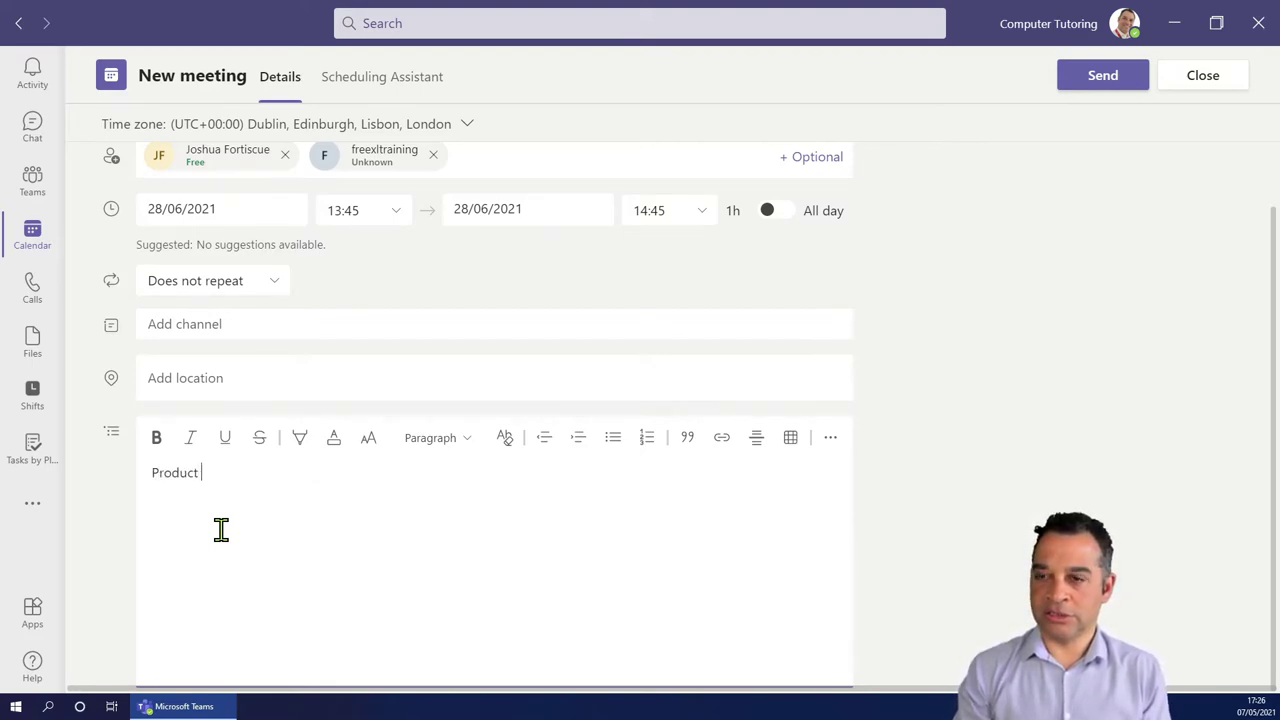
{"action": "type", "text": "Launch"}
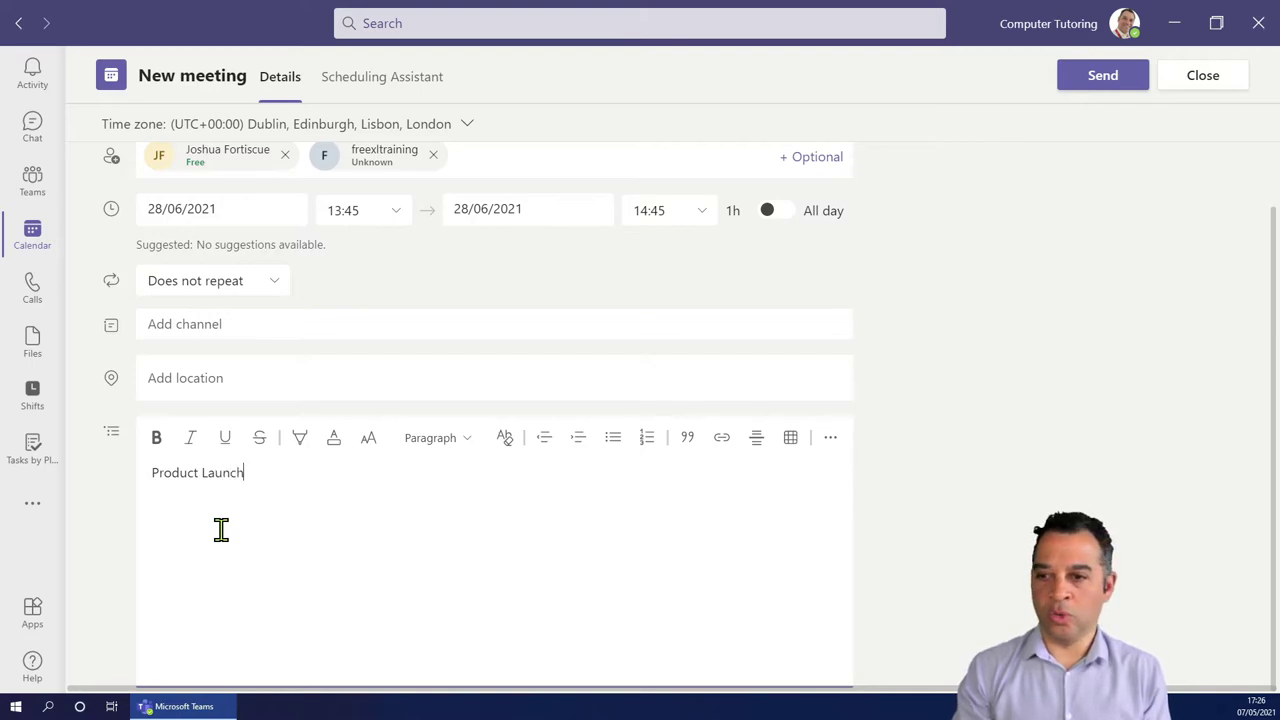
{"action": "type", "text": " Meeting Age"}
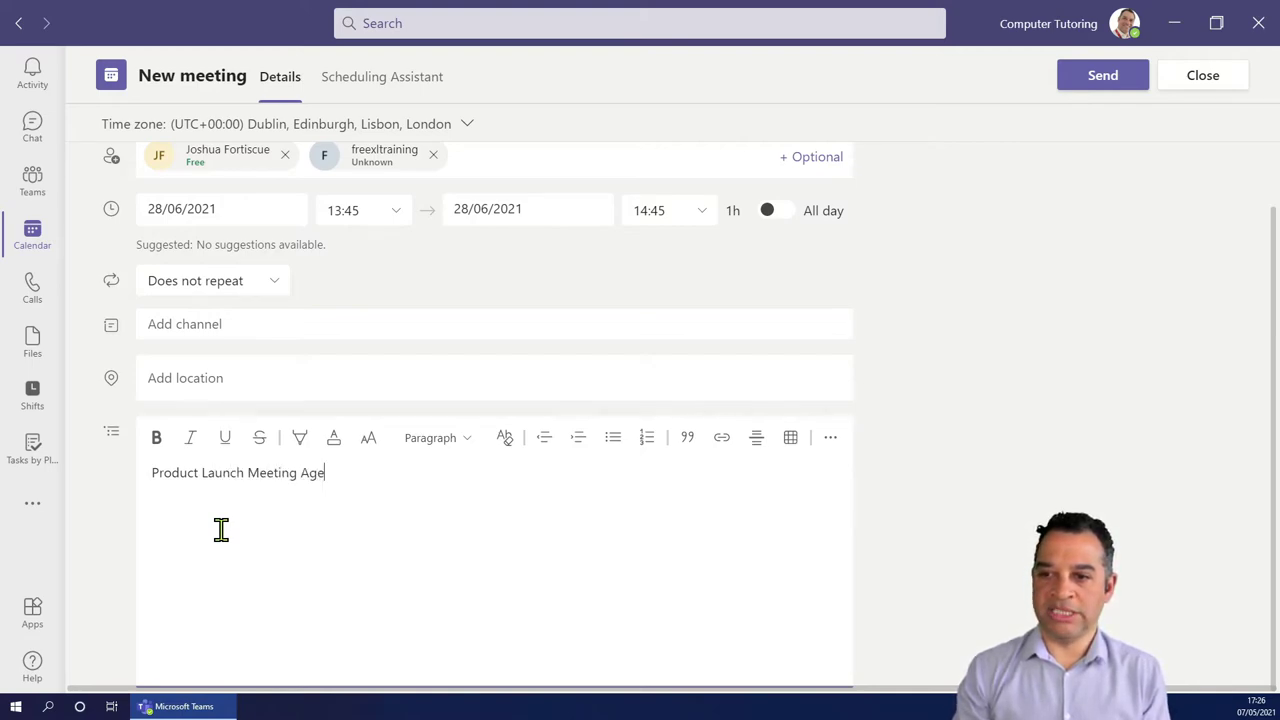
{"action": "type", "text": "nday"}
{"action": "key", "text": "BackSpace"}
{"action": "key", "text": "Return"}
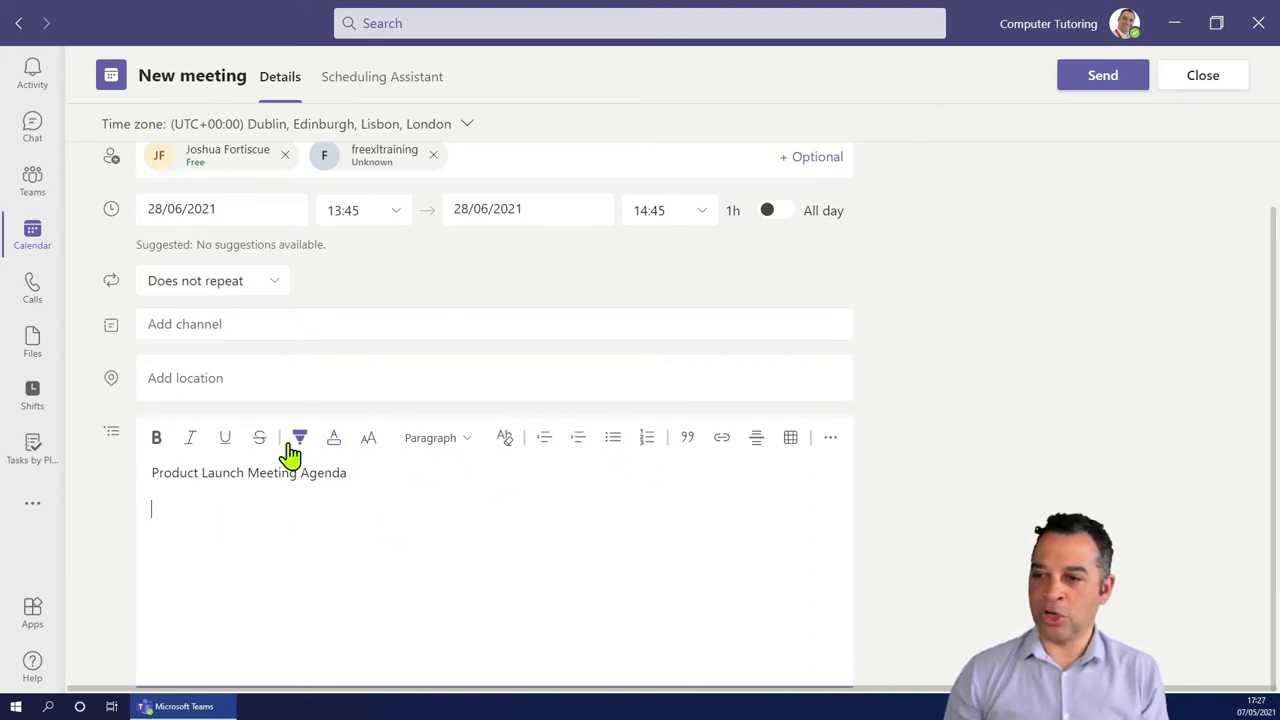
{"action": "left_click_drag", "start_coordinate": [247, 474], "coordinate": [346, 474]}
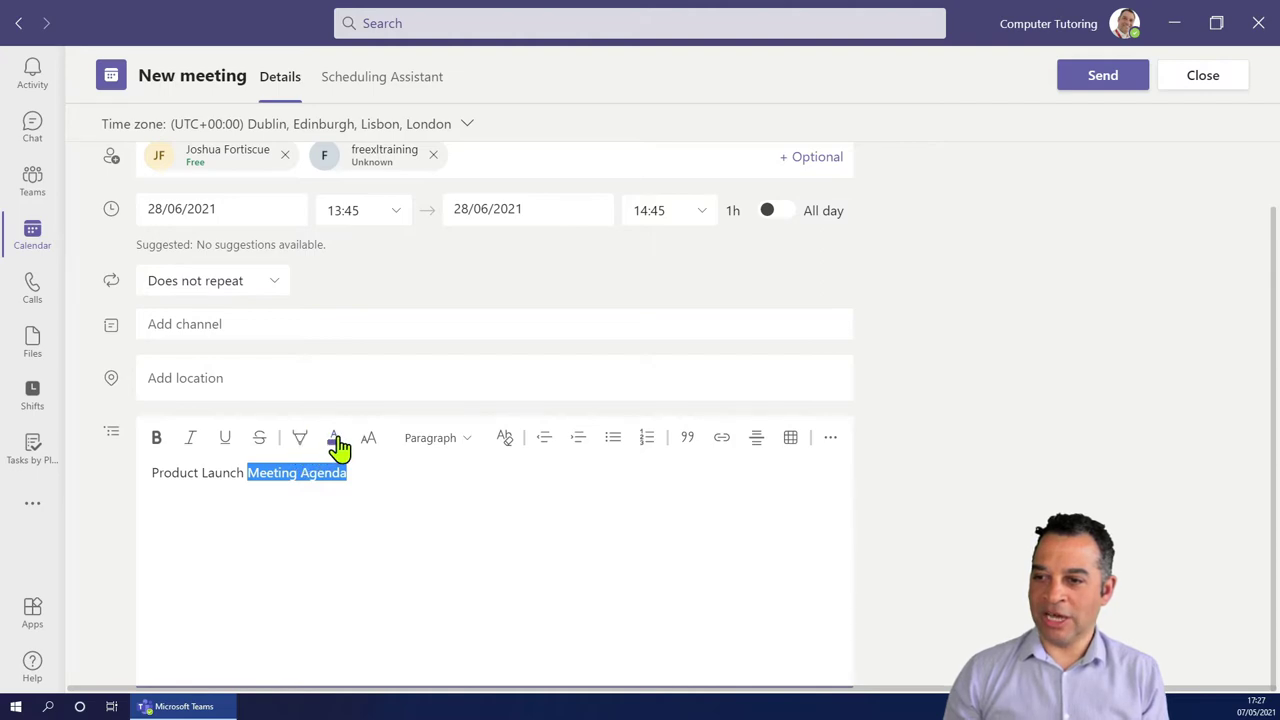
{"action": "left_click", "coordinate": [301, 446]}
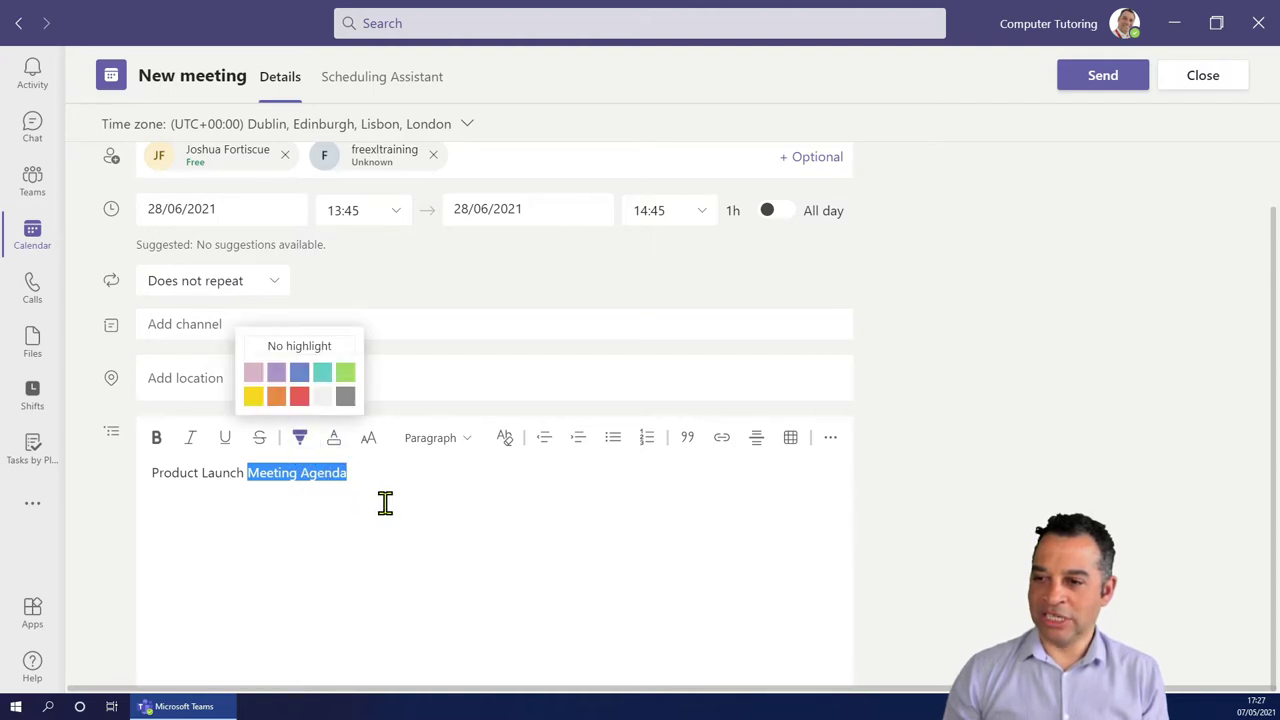
{"action": "left_click", "coordinate": [252, 398]}
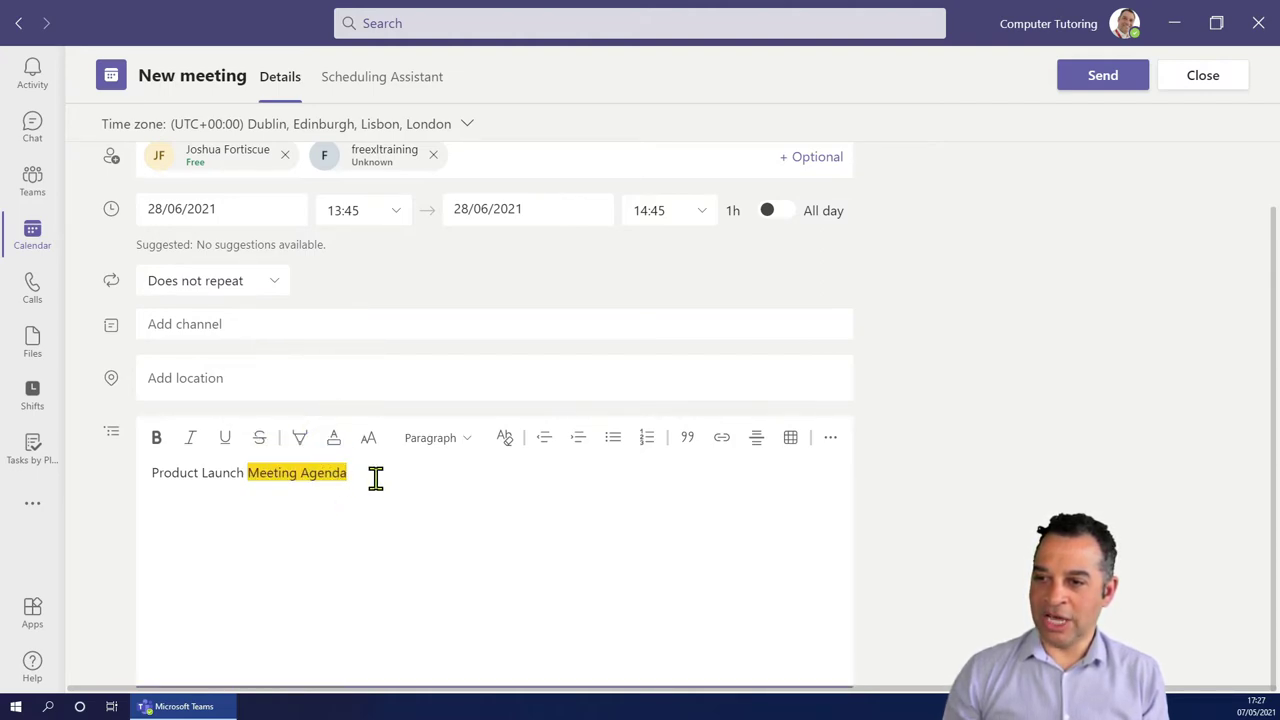
Add a numbered list: 'Whats s the new product?', 'How will it be marketed?', 'When is the launch?'.
{"action": "left_click", "coordinate": [645, 440]}
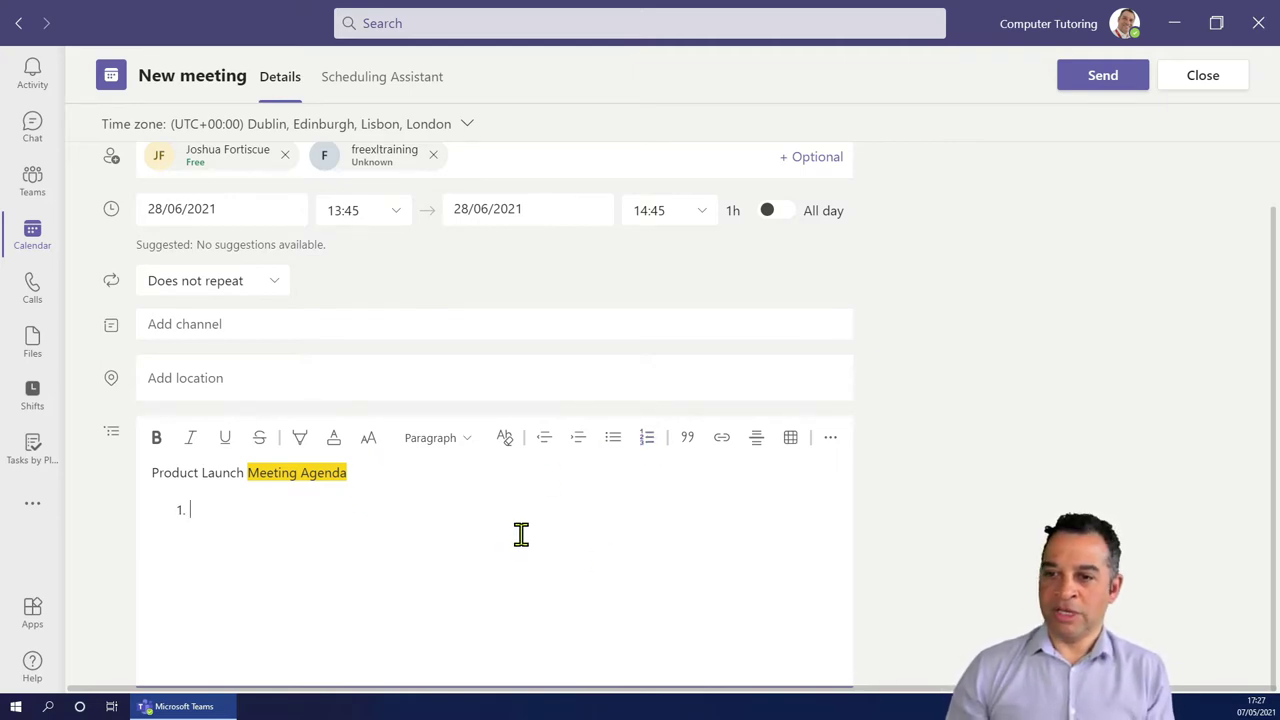
{"action": "type", "text": "Whats "}
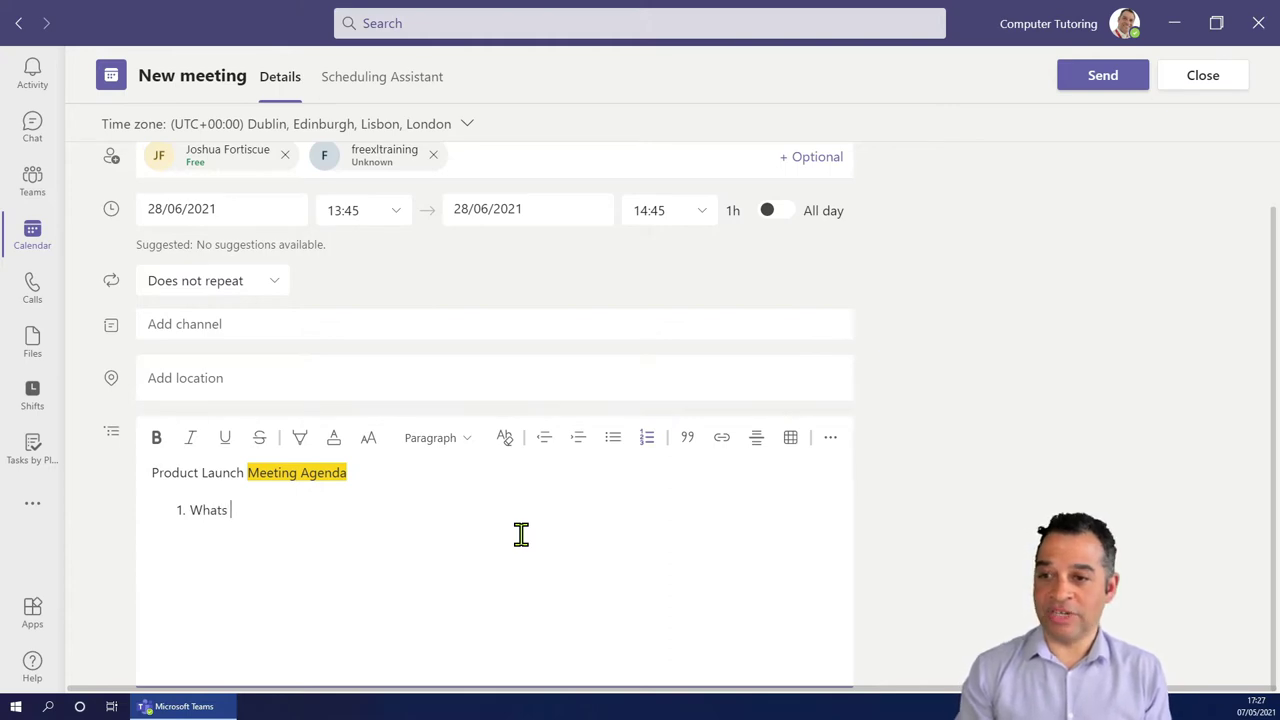
{"action": "key", "text": "BackSpace"}
{"action": "key", "text": "BackSpace"}
{"action": "type", "text": " is the"}
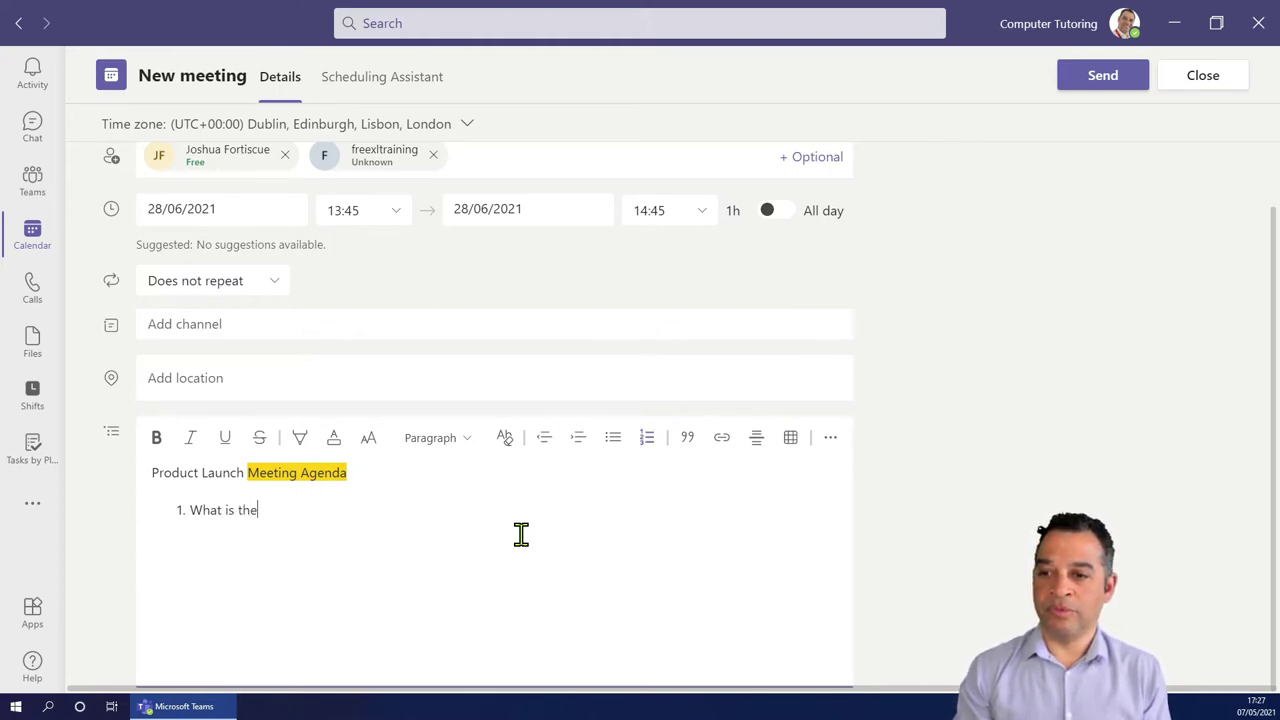
{"action": "type", "text": " new product?"}
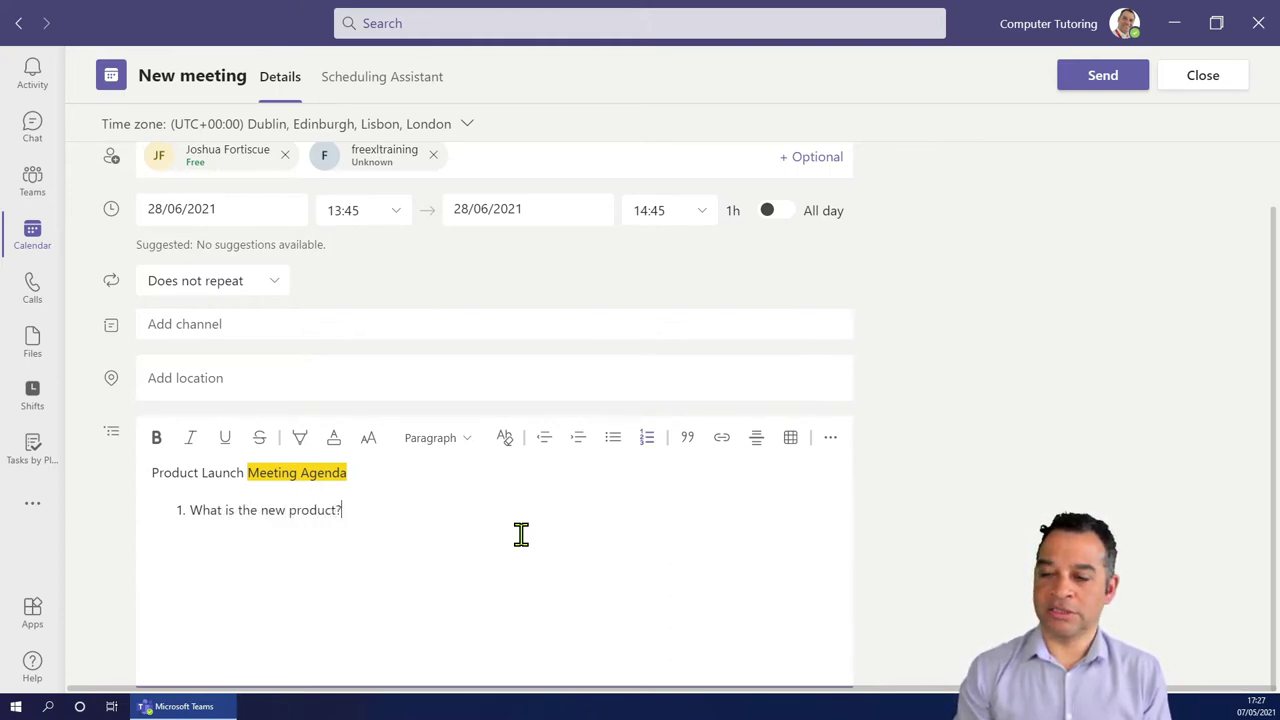
{"action": "key", "text": "Return"}
{"action": "type", "text": "How will i"}
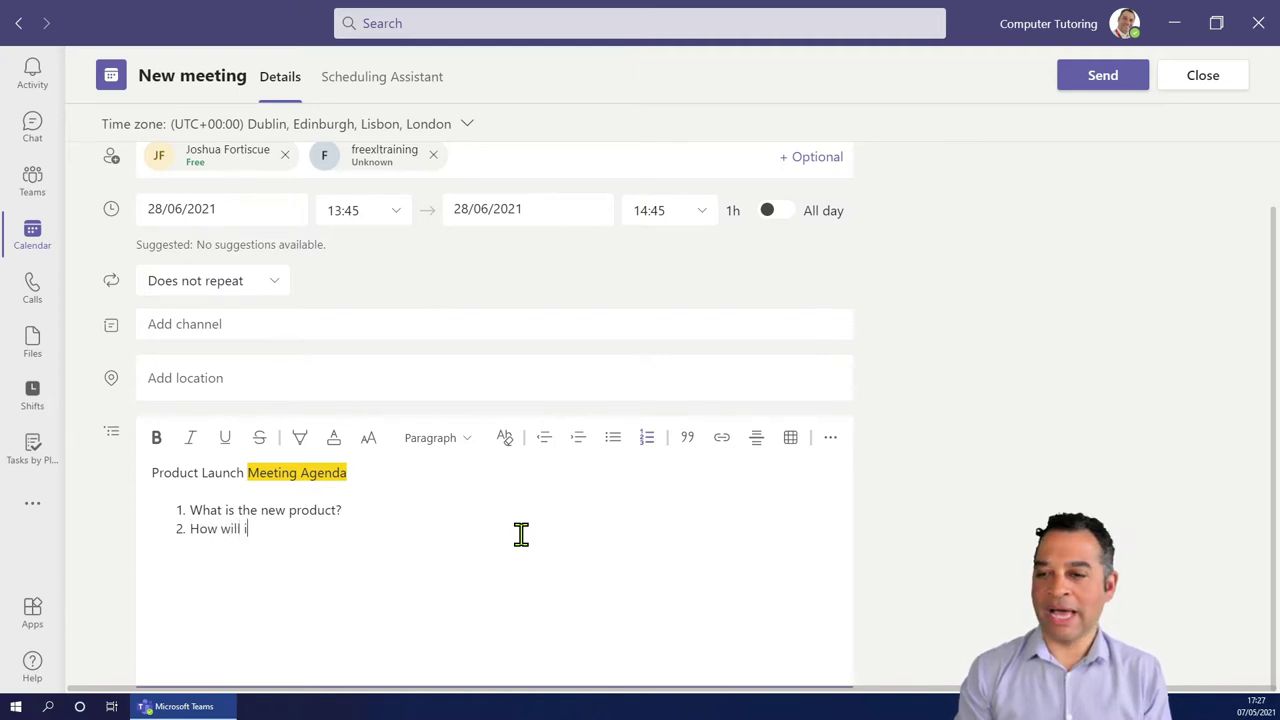
{"action": "type", "text": "t "}
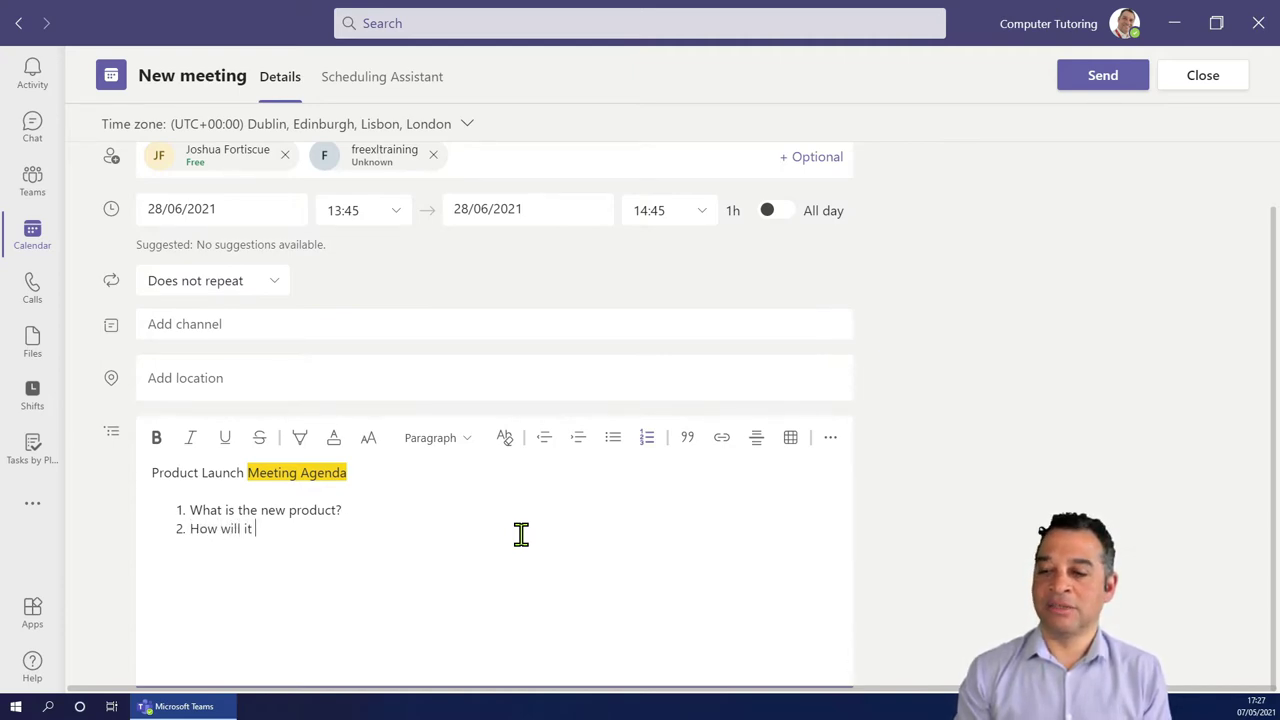
{"action": "type", "text": "be marketed?"}
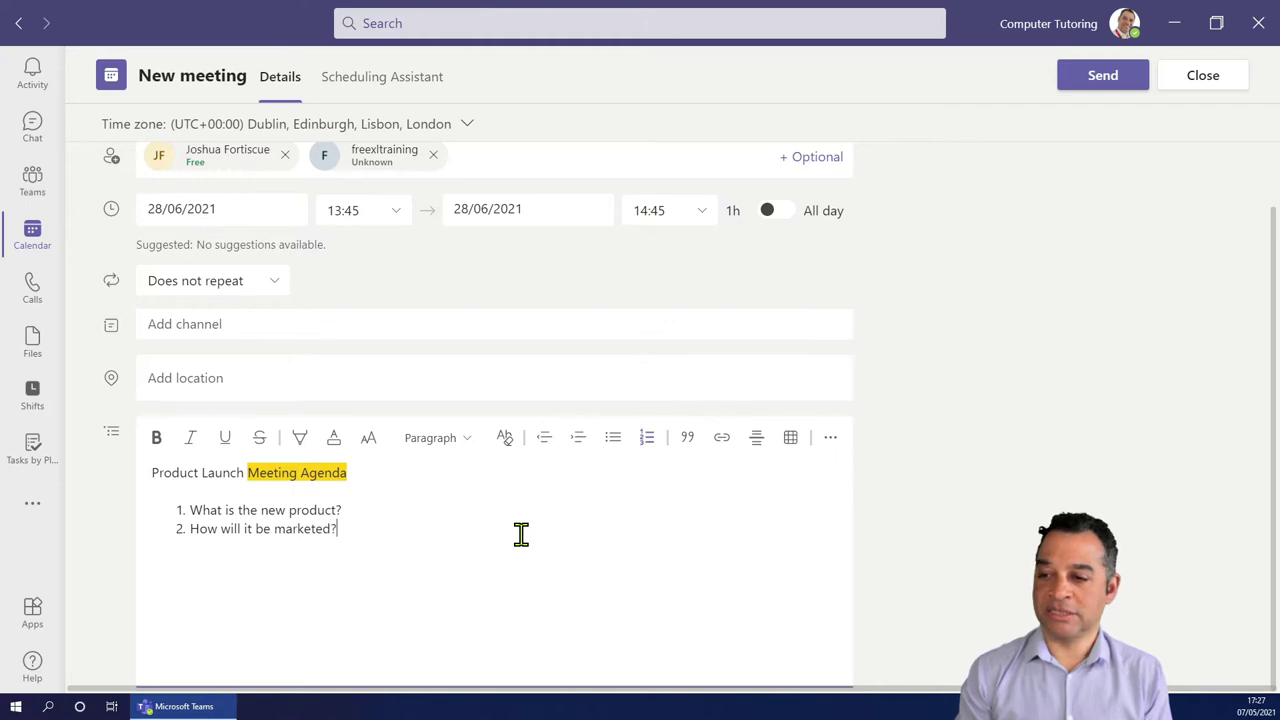
{"action": "key", "text": "Return"}
{"action": "type", "text": "When is th"}
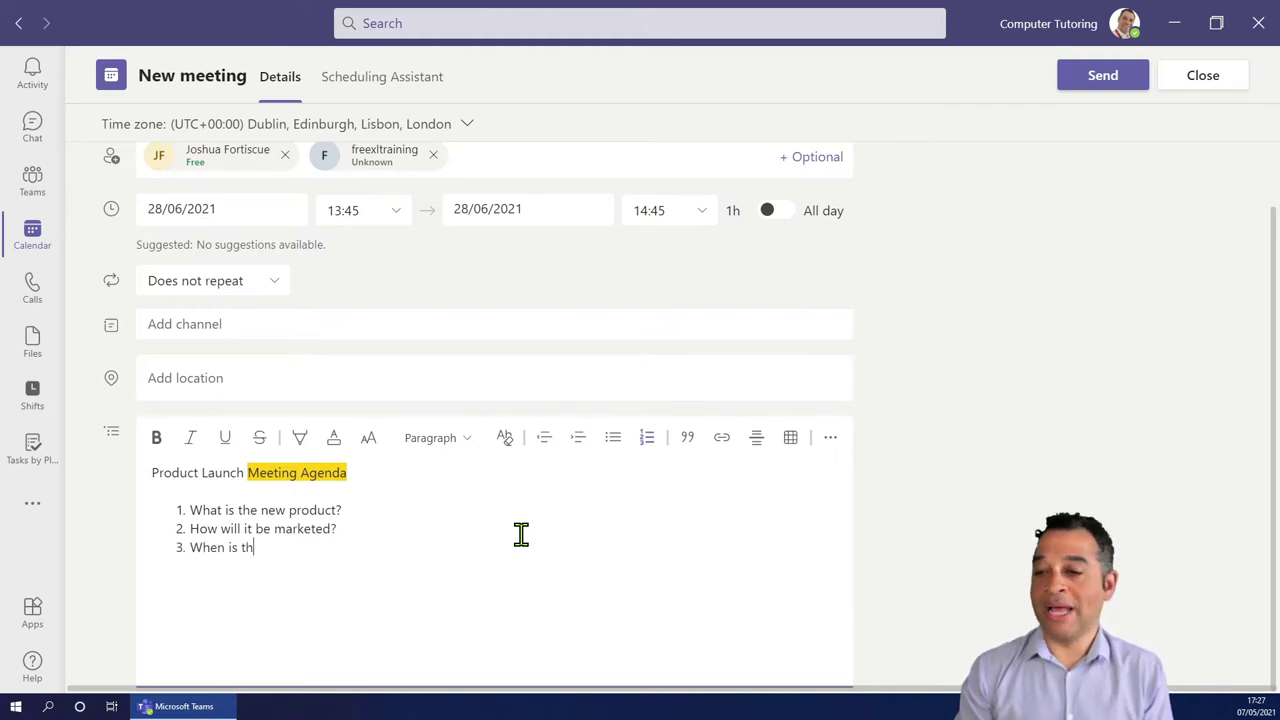
{"action": "type", "text": "e launch?"}
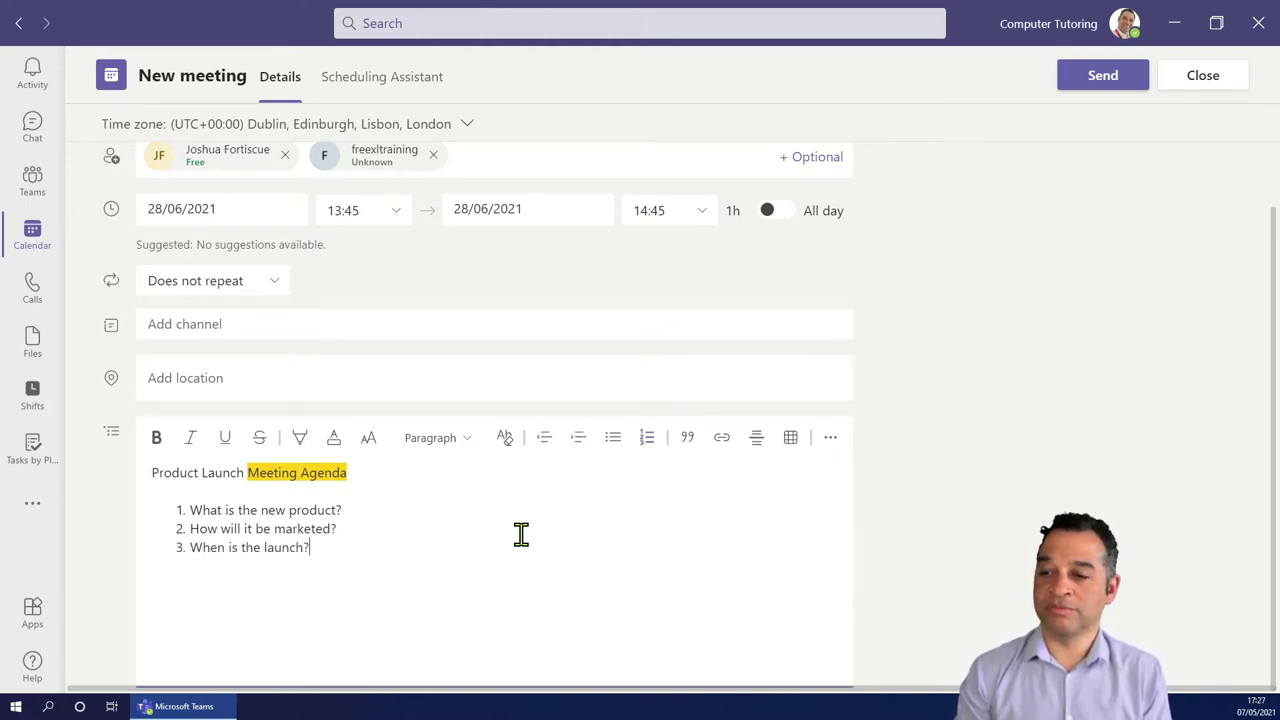
{"action": "key", "text": "Return"}
{"action": "key", "text": "Return"}
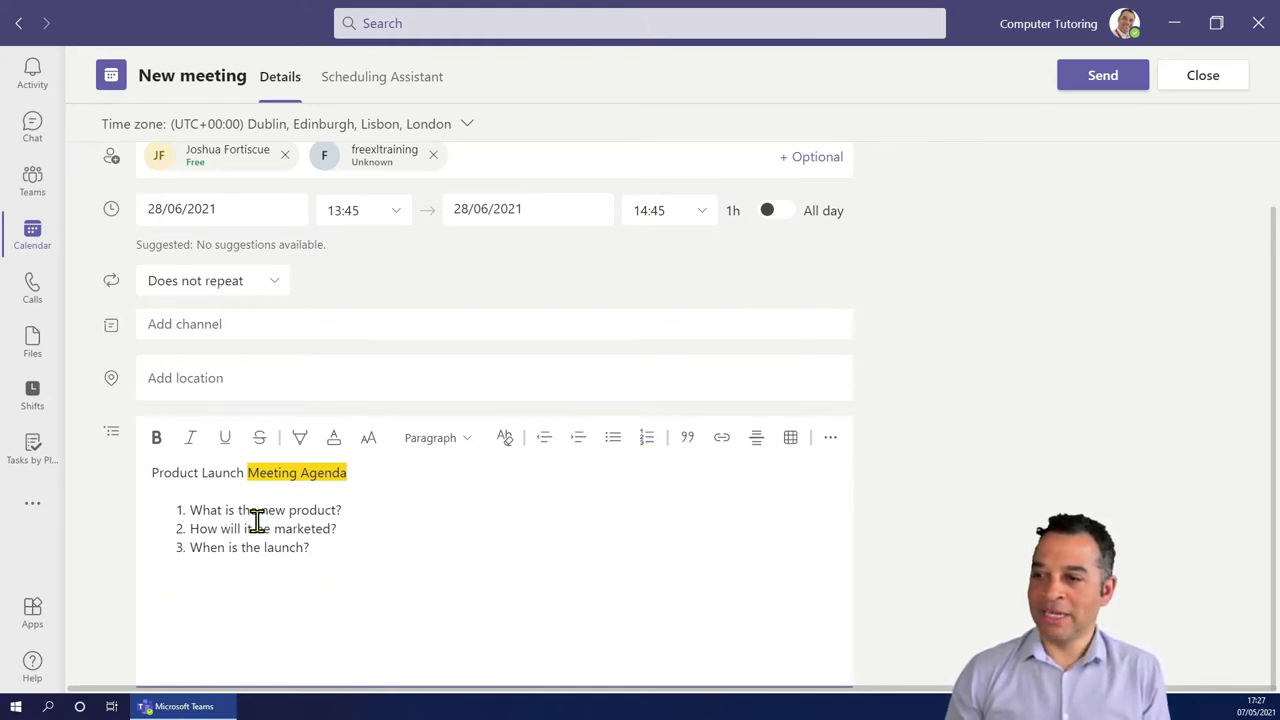
Select 'be marketed' in item 2 and start a link, then cancel without linking.
{"action": "left_click_drag", "start_coordinate": [256, 528], "coordinate": [330, 529]}
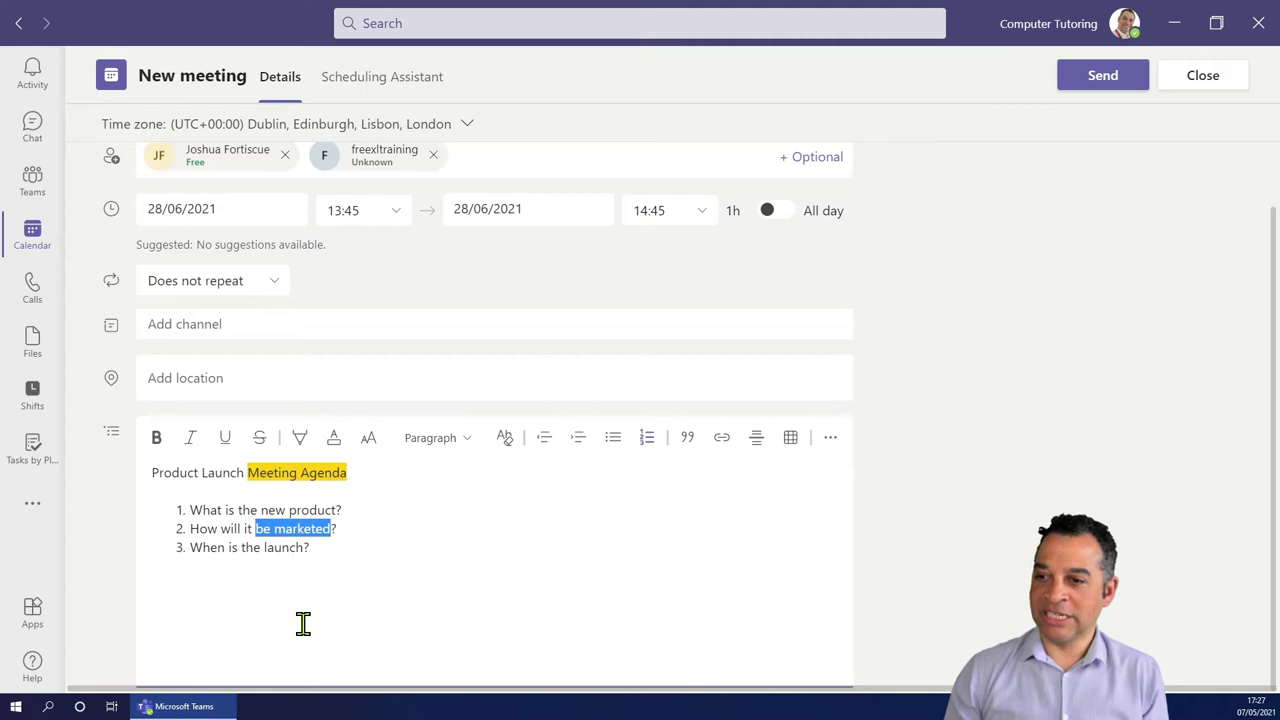
{"action": "left_click", "coordinate": [722, 440]}
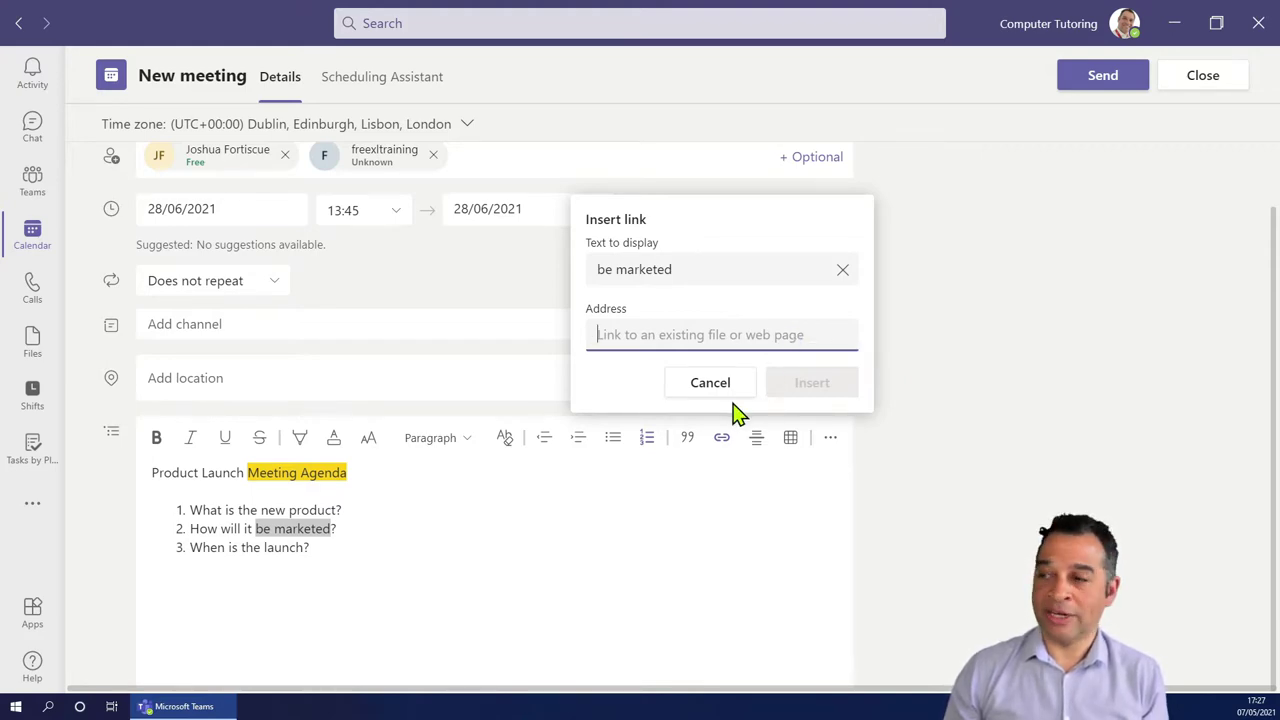
{"action": "left_click", "coordinate": [707, 535]}
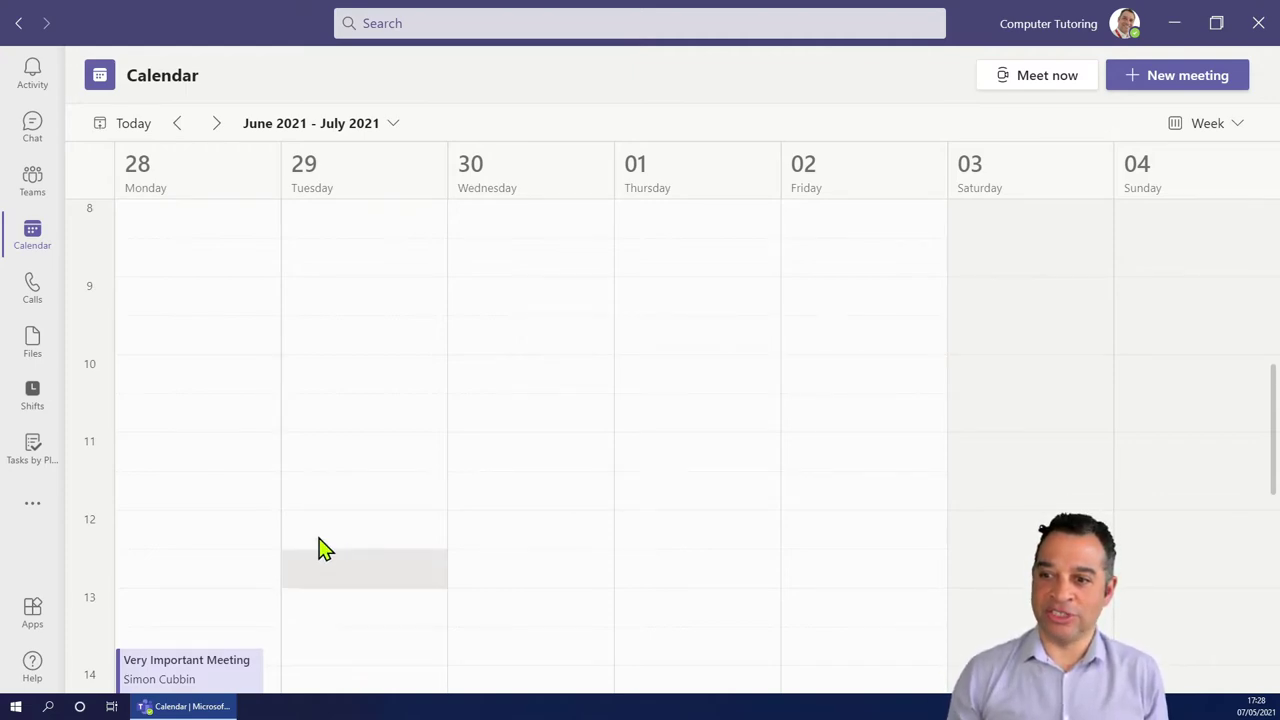
{"action": "scroll", "coordinate": [320, 548], "scroll_direction": "down", "scroll_amount": 2}
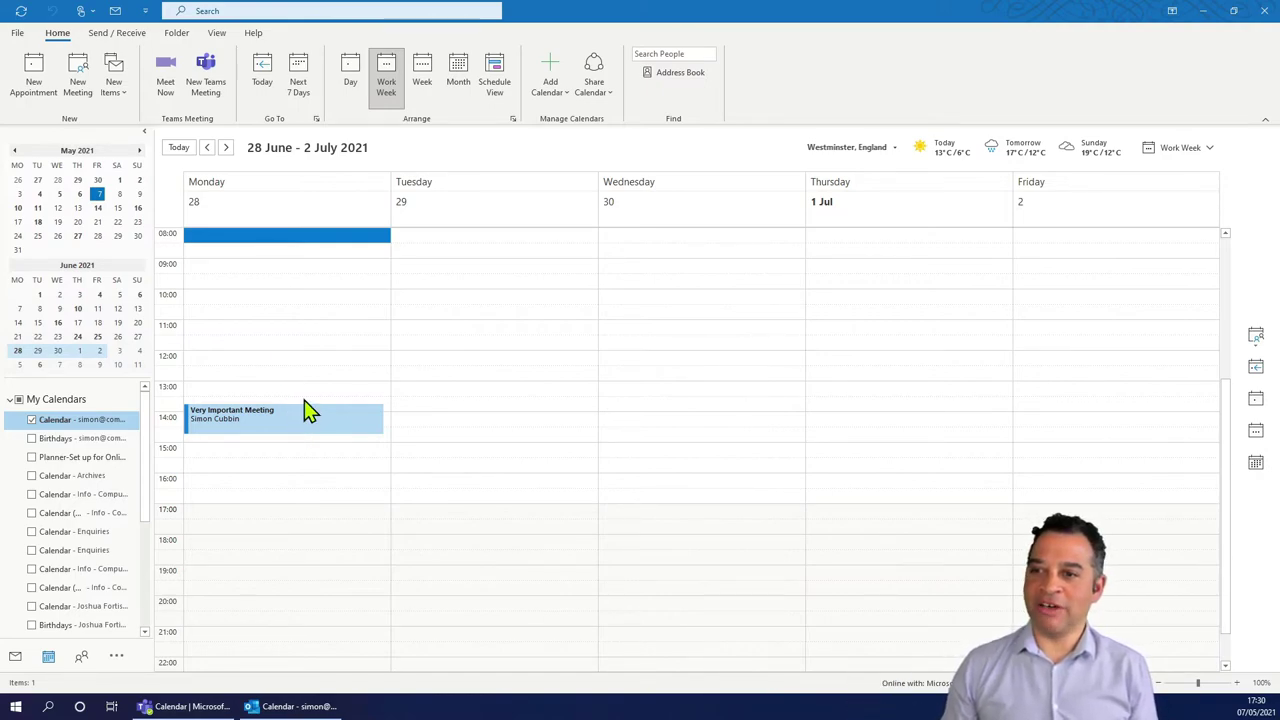
{"action": "left_click_drag", "start_coordinate": [305, 396], "coordinate": [352, 343]}
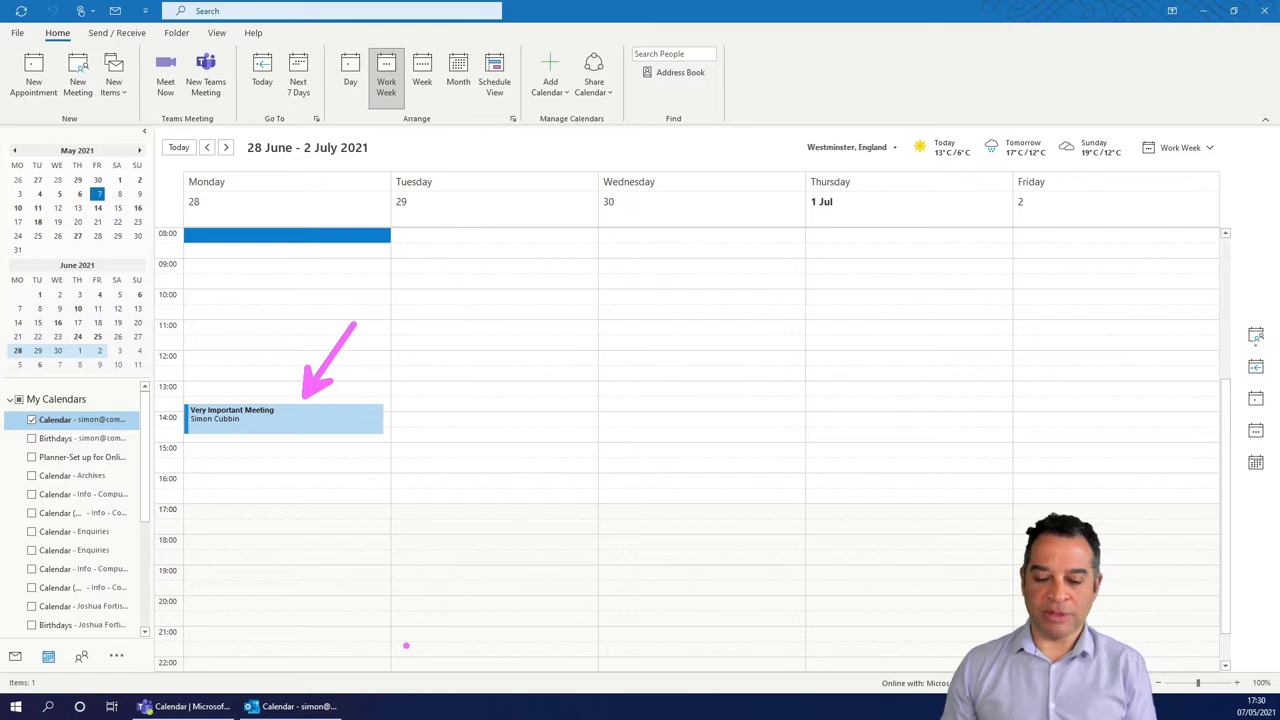
{"action": "key", "text": "Escape"}
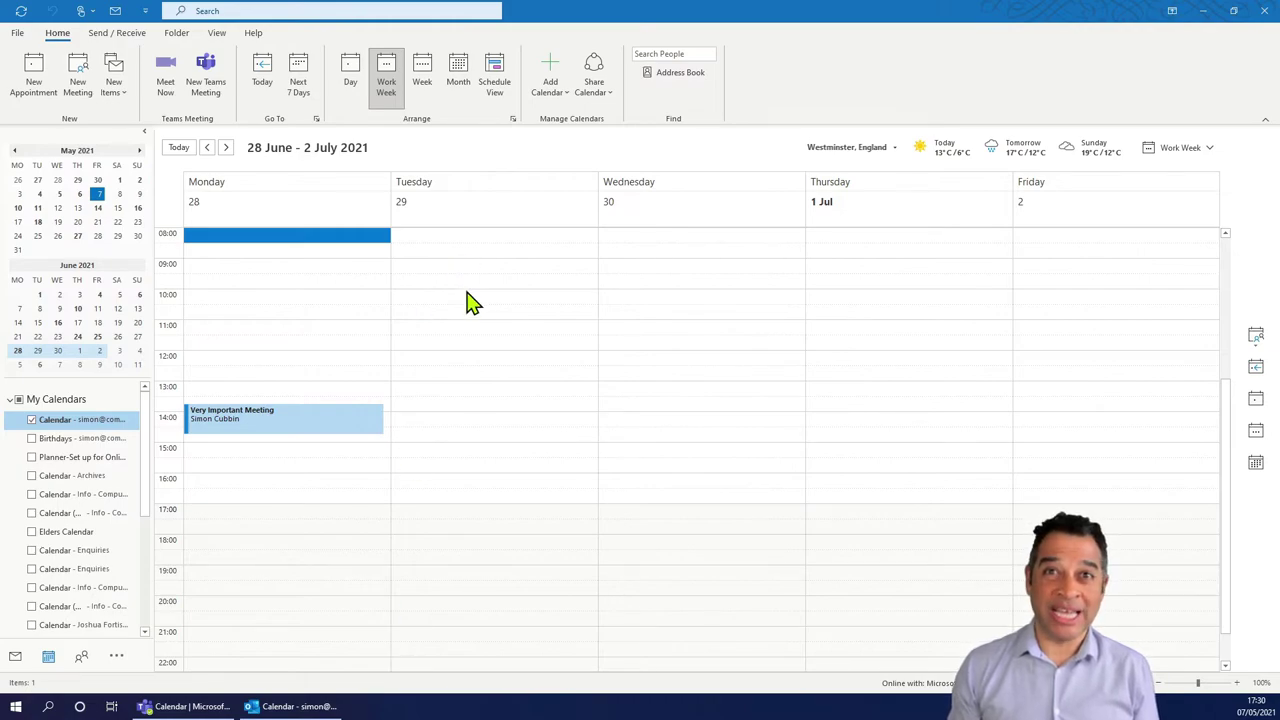
{"action": "left_click_drag", "start_coordinate": [458, 298], "coordinate": [462, 316]}
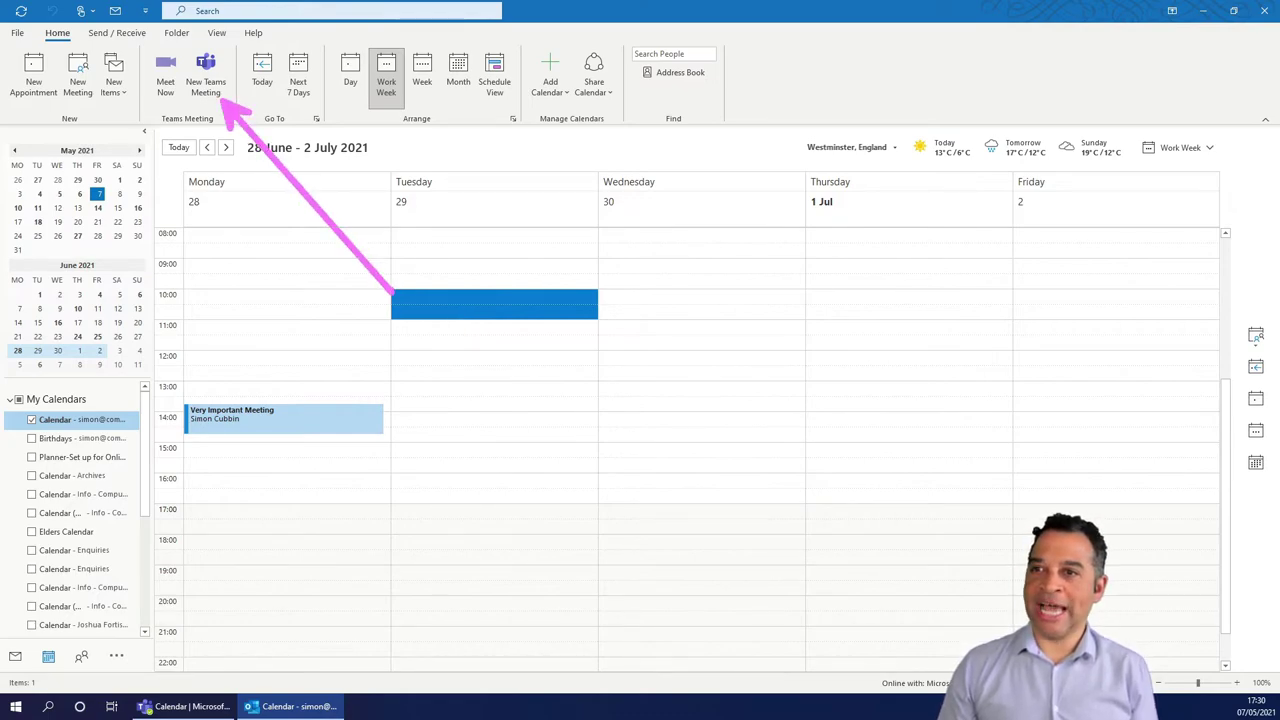
Send a new Teams meeting 'Another Important Meeting' with one required attendee.
{"action": "left_click", "coordinate": [207, 82]}
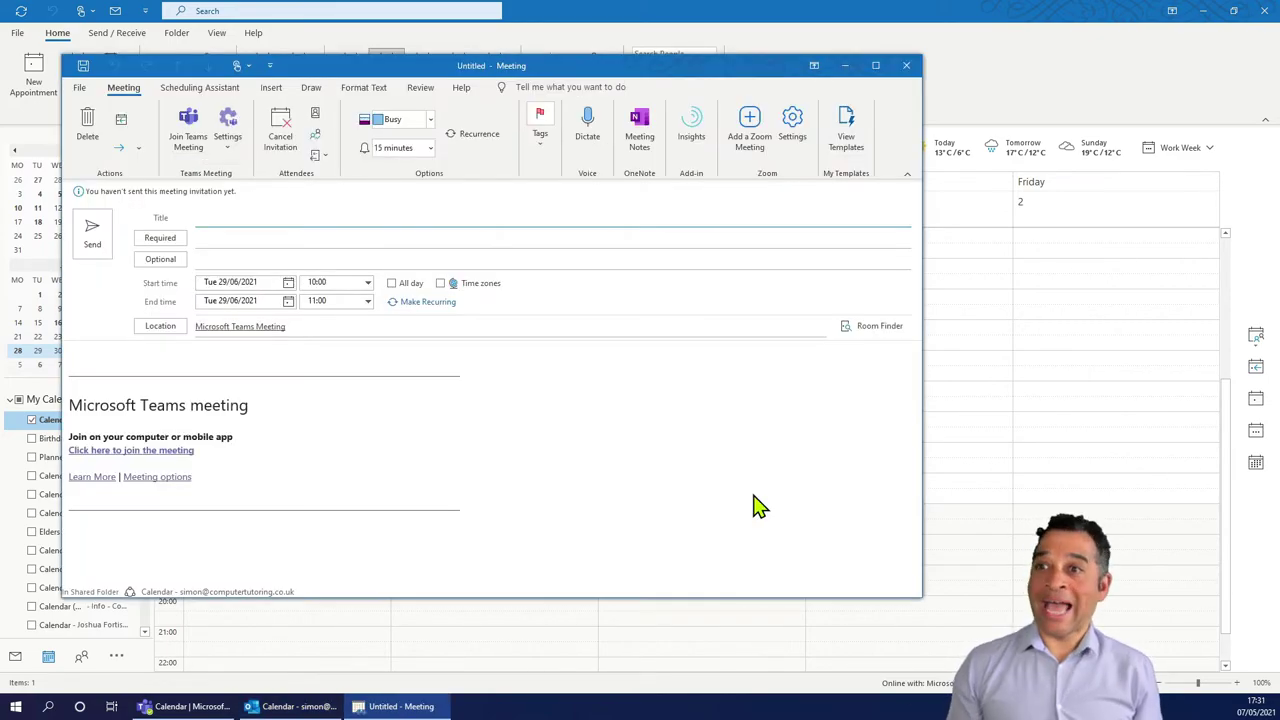
{"action": "type", "text": "Ano"}
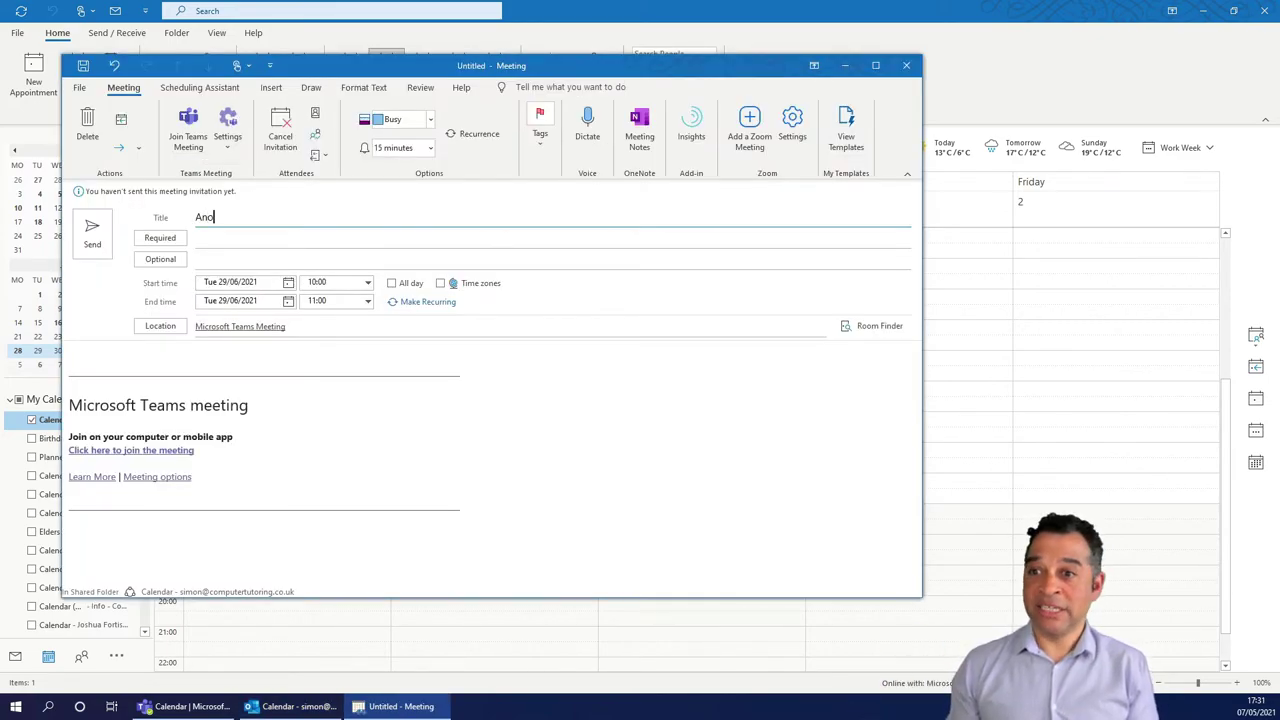
{"action": "type", "text": "ther Important Meeting"}
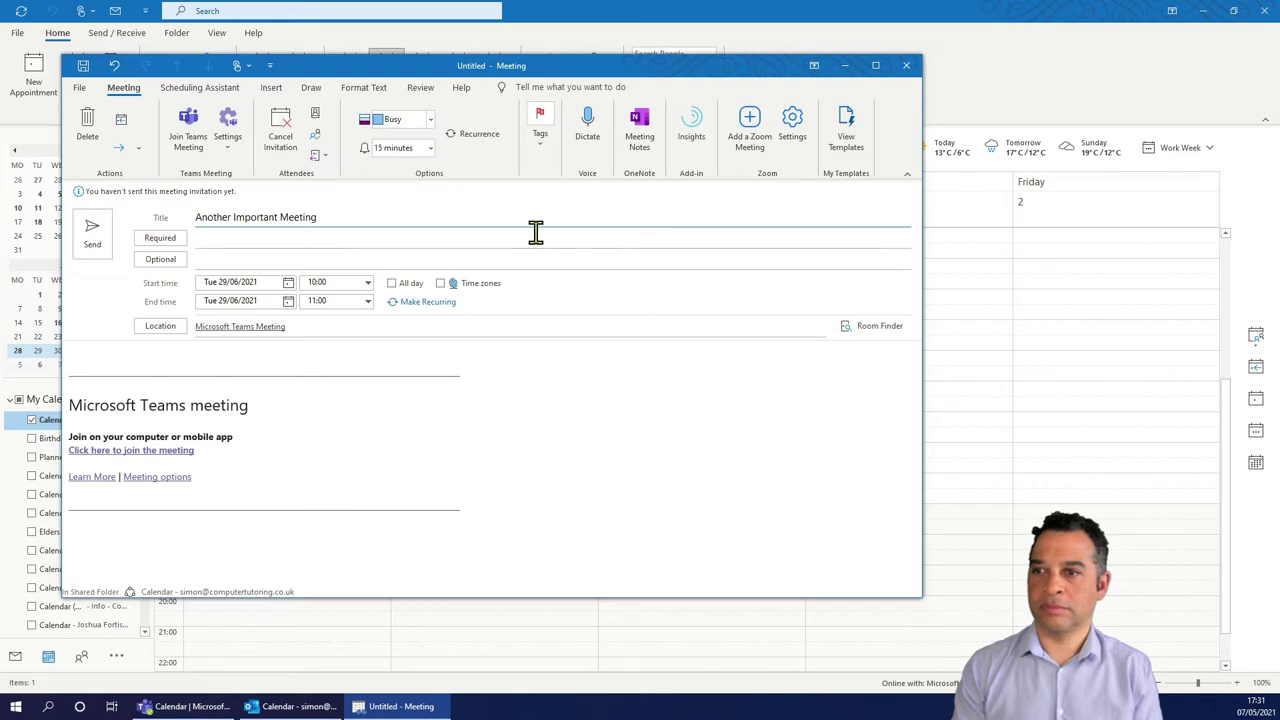
{"action": "left_click", "coordinate": [205, 237]}
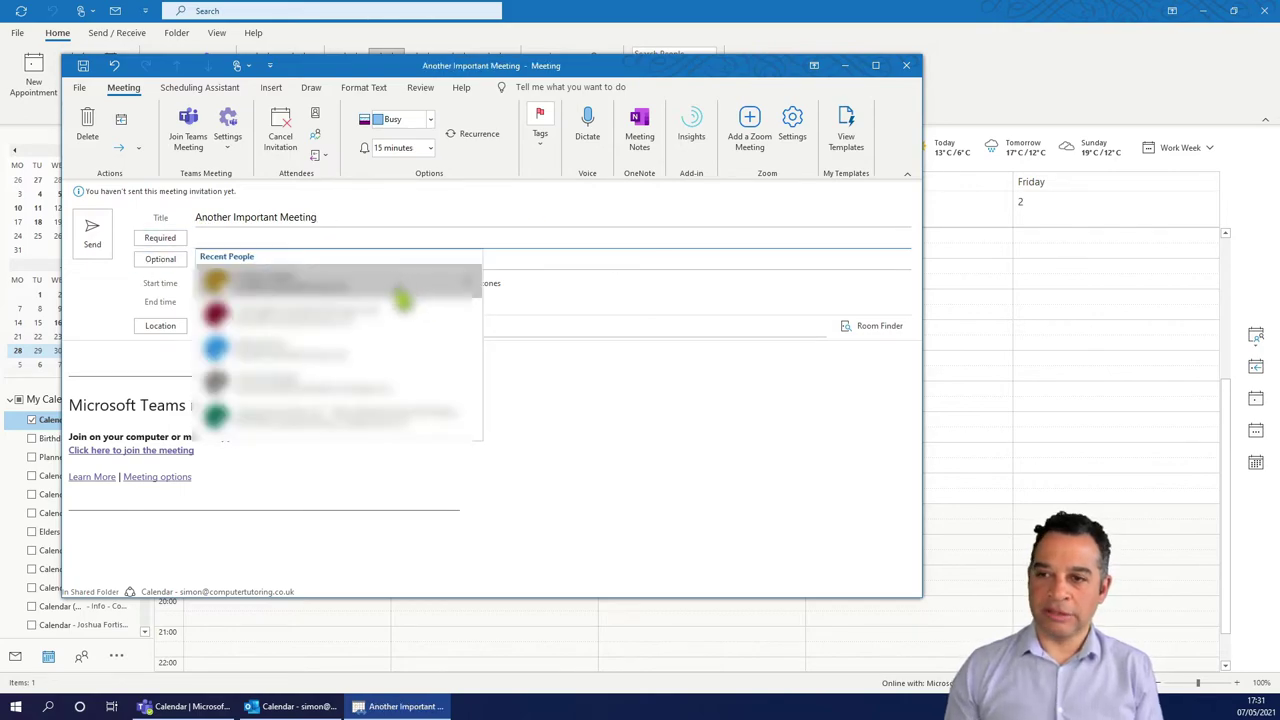
{"action": "type", "text": "jos"}
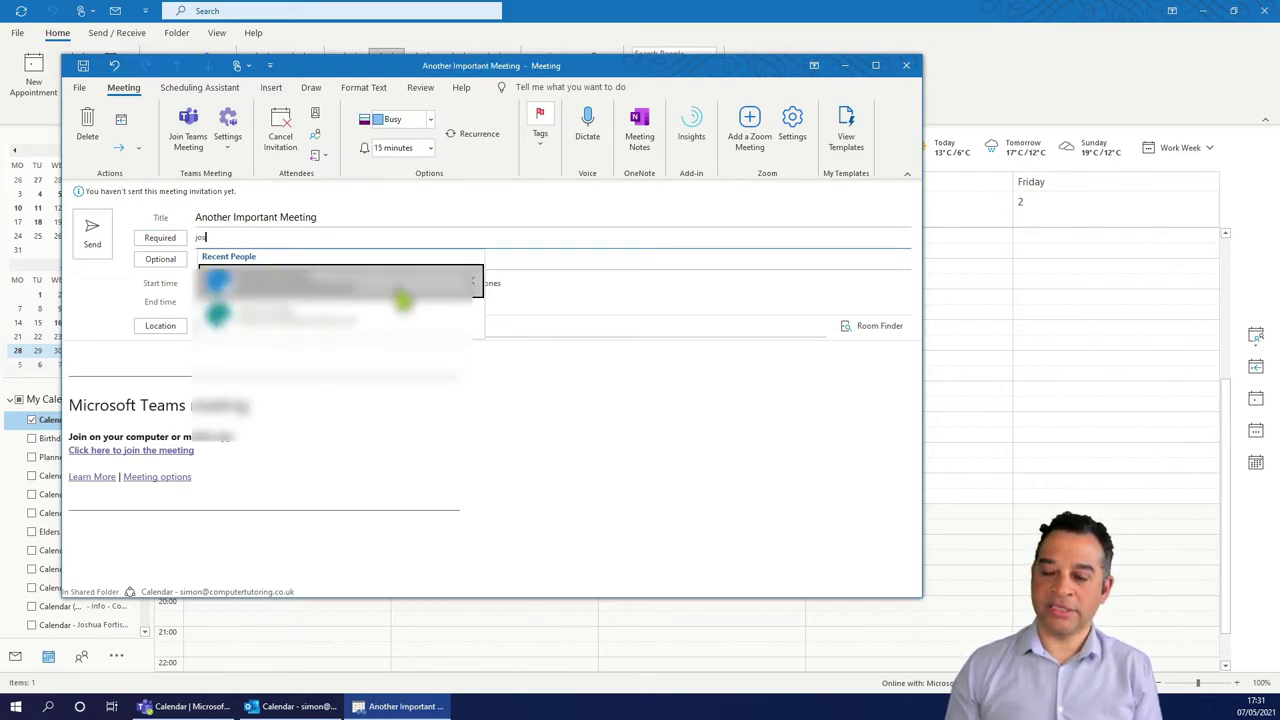
{"action": "key", "text": "Return"}
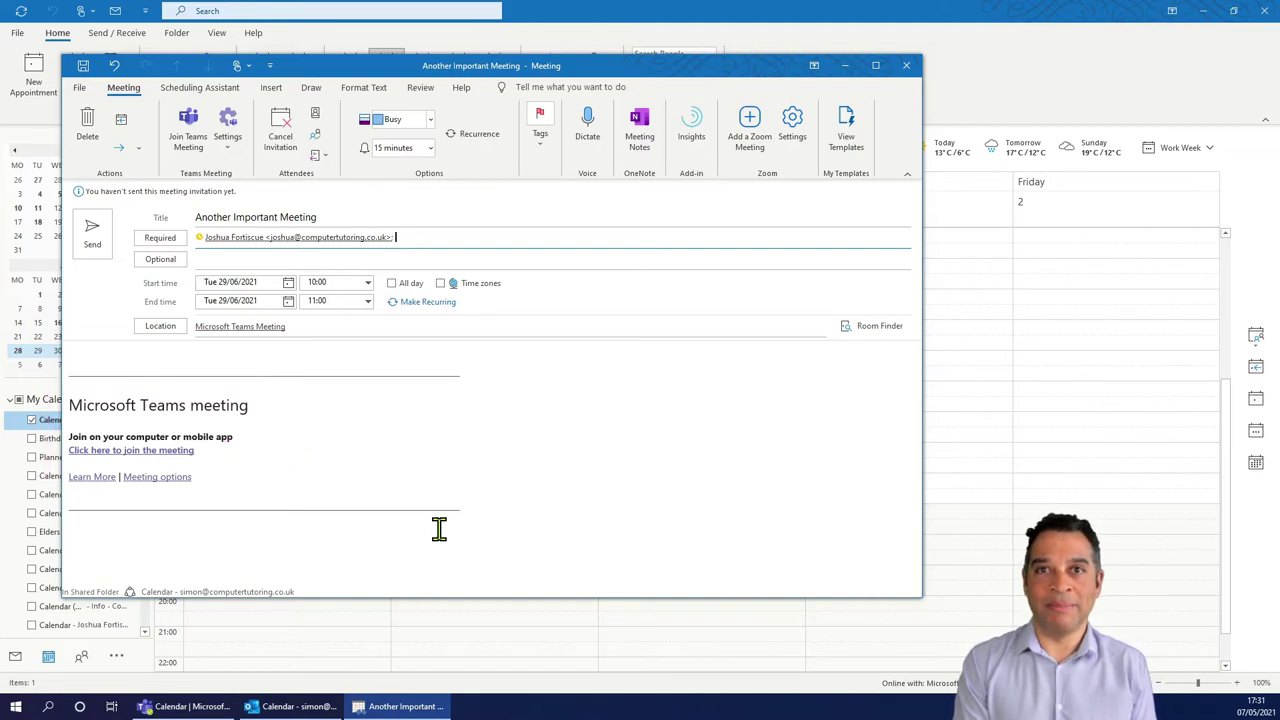
{"action": "left_click", "coordinate": [91, 238]}
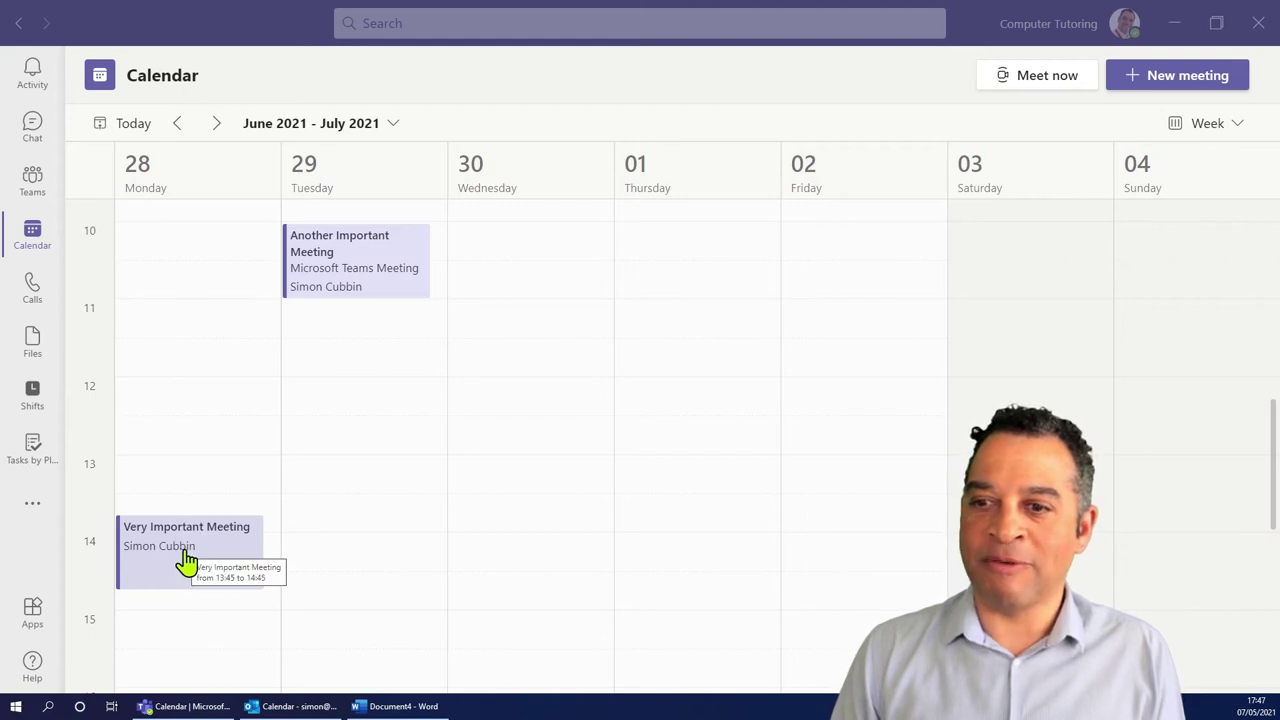
Copy the Very Important Meeting's join link and place the cursor below EXPO in the Word flyer.
{"action": "left_click", "coordinate": [222, 567]}
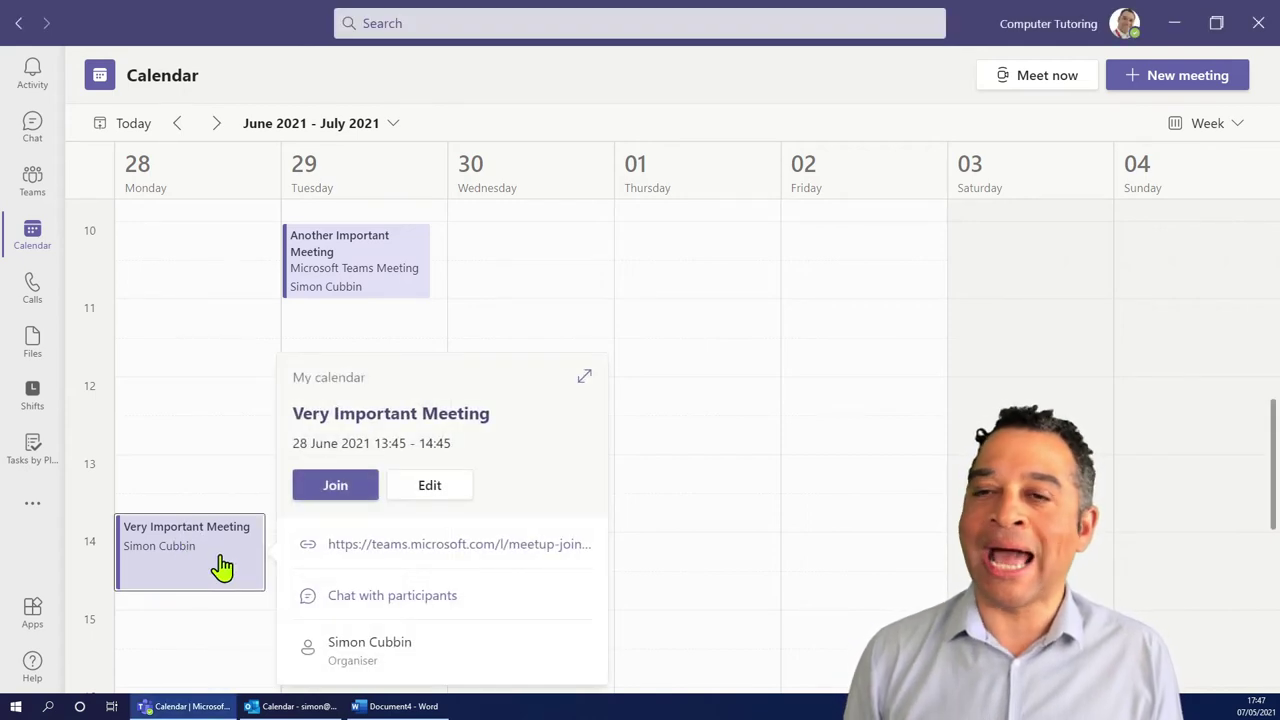
{"action": "mouse_move", "coordinate": [449, 563]}
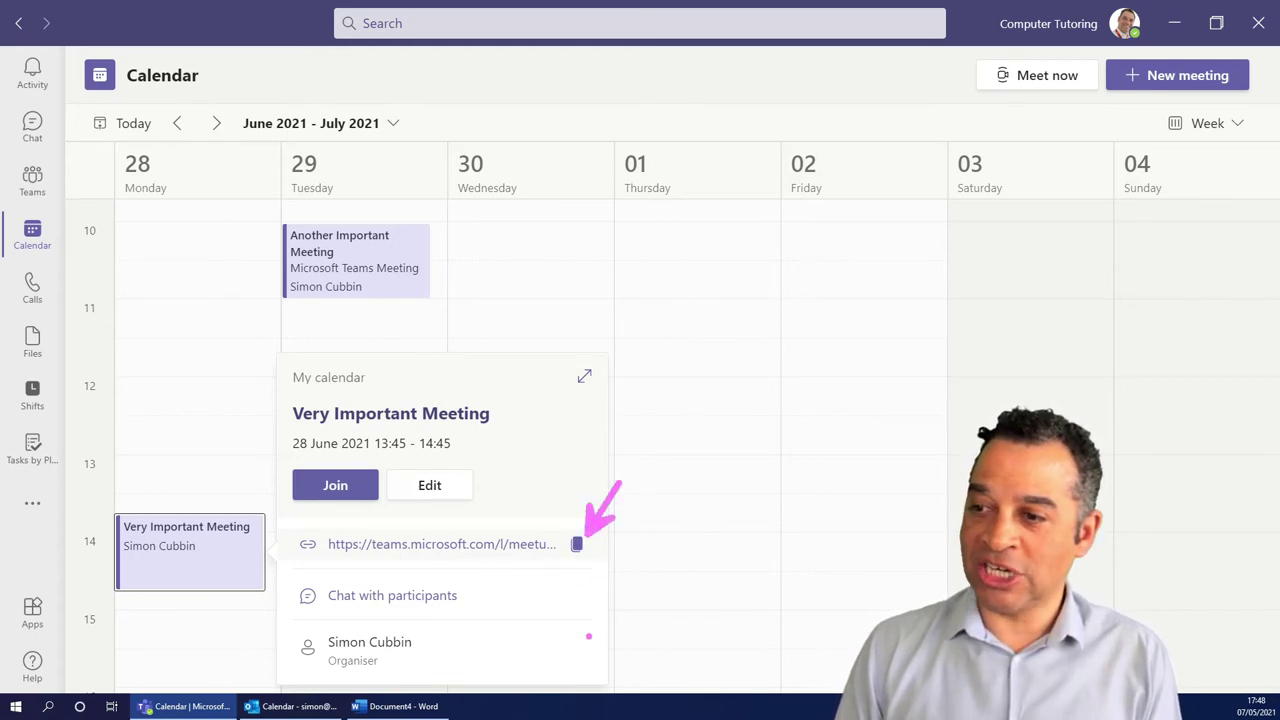
{"action": "left_click", "coordinate": [578, 546]}
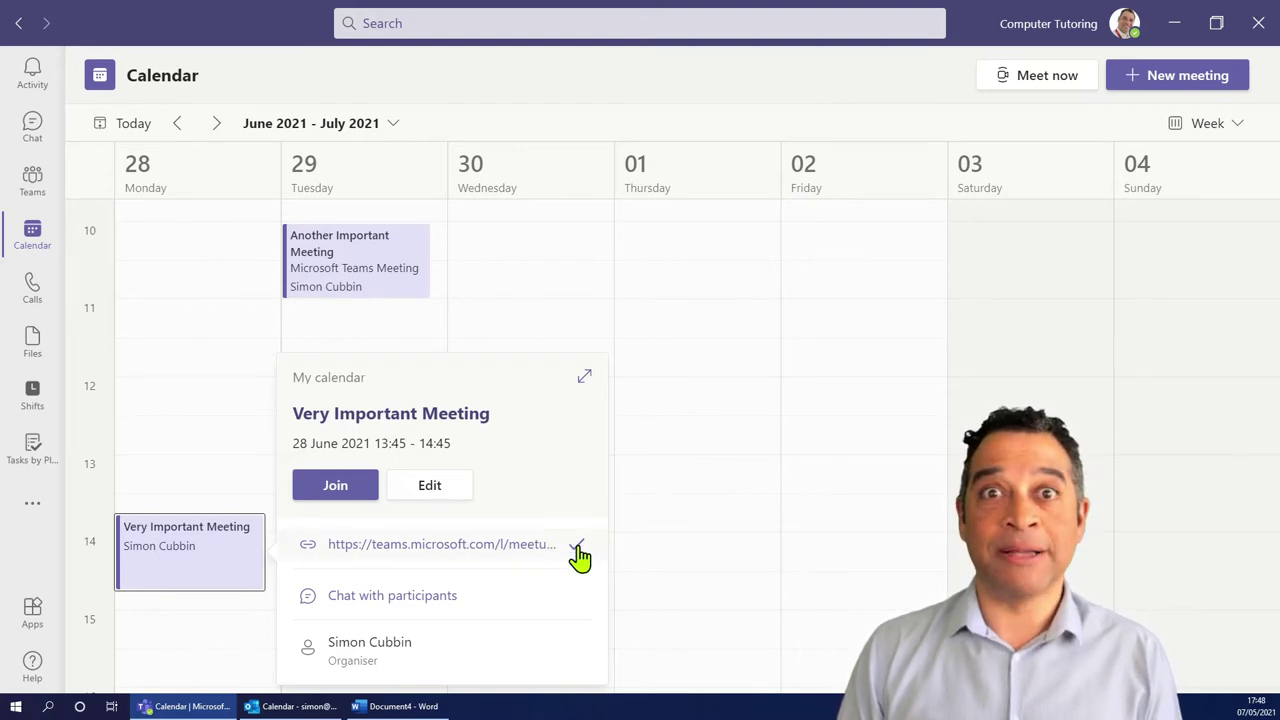
{"action": "left_click", "coordinate": [398, 708]}
{"action": "left_click", "coordinate": [652, 411]}
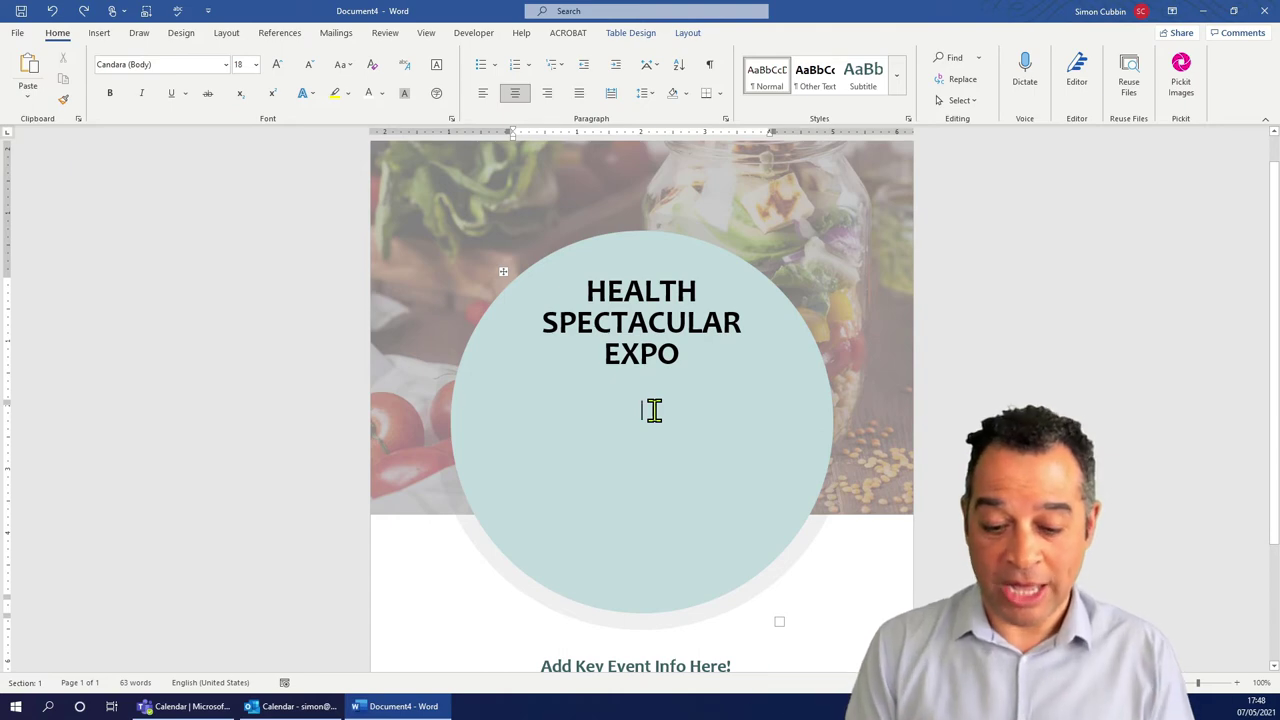
Type 'Click to Join' under EXPO and link it to the copied Teams meeting address.
{"action": "type", "text": "Click"}
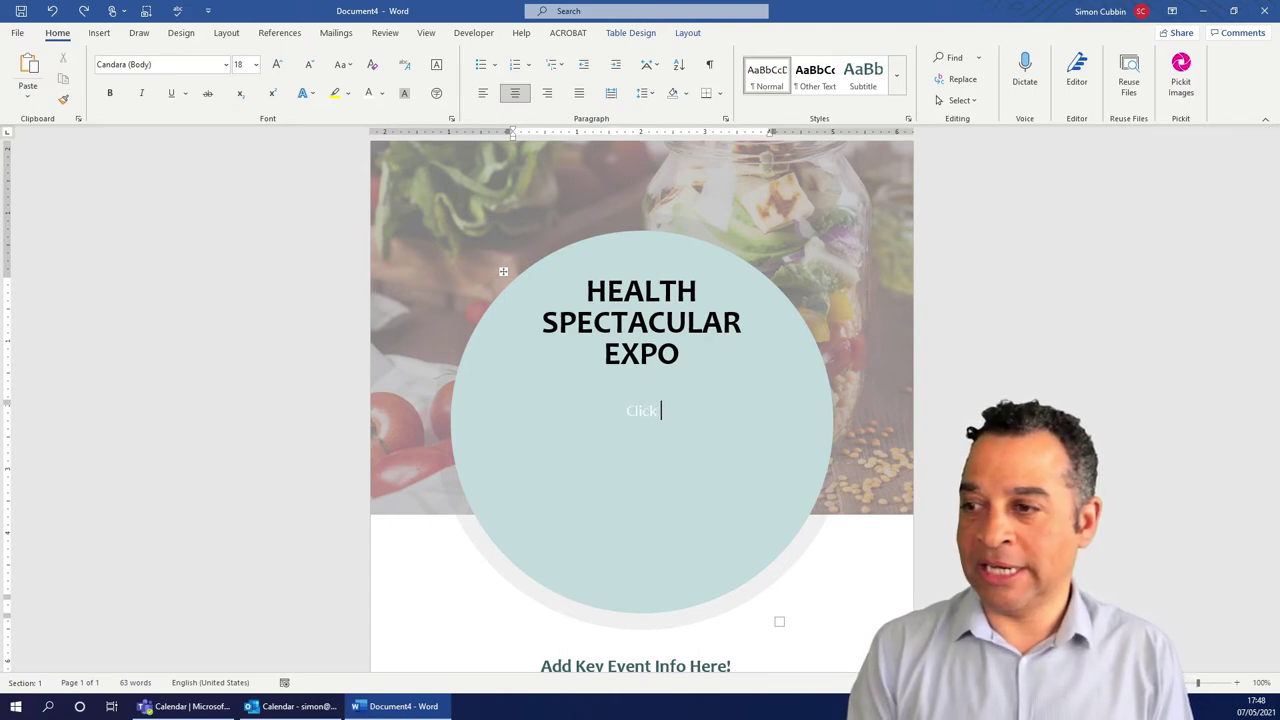
{"action": "type", "text": " to Join"}
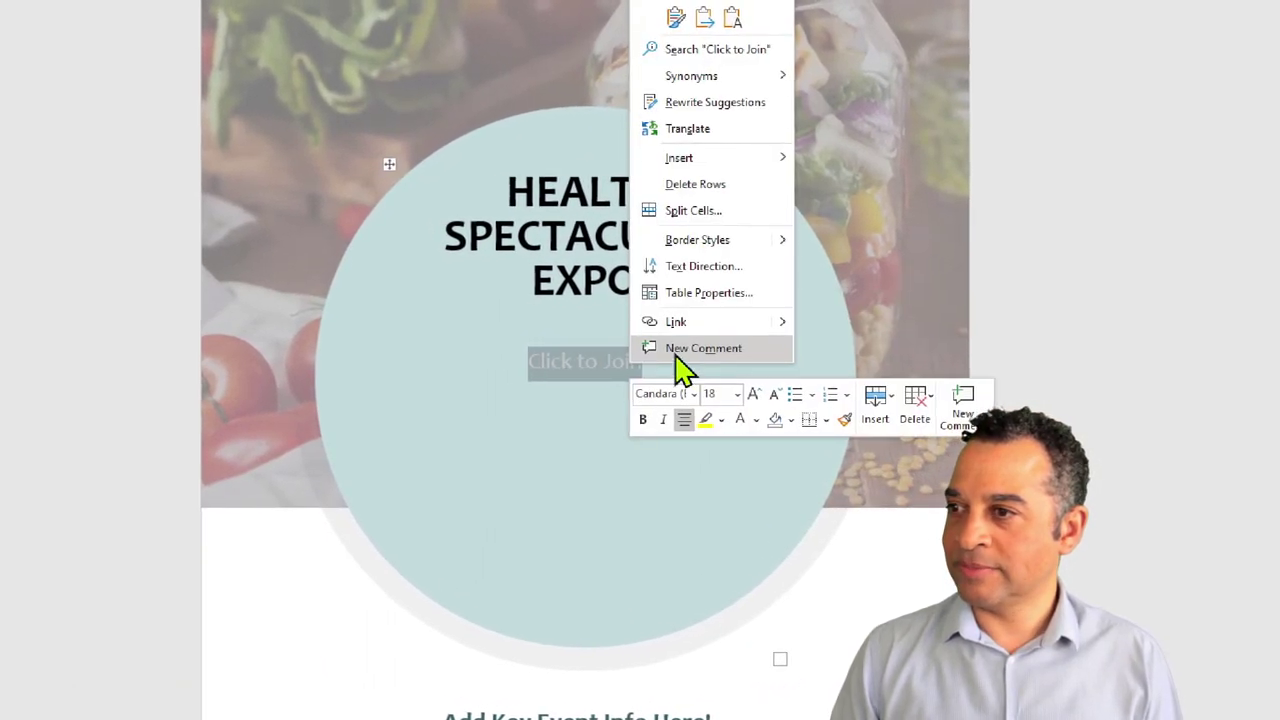
{"action": "left_click", "coordinate": [650, 340]}
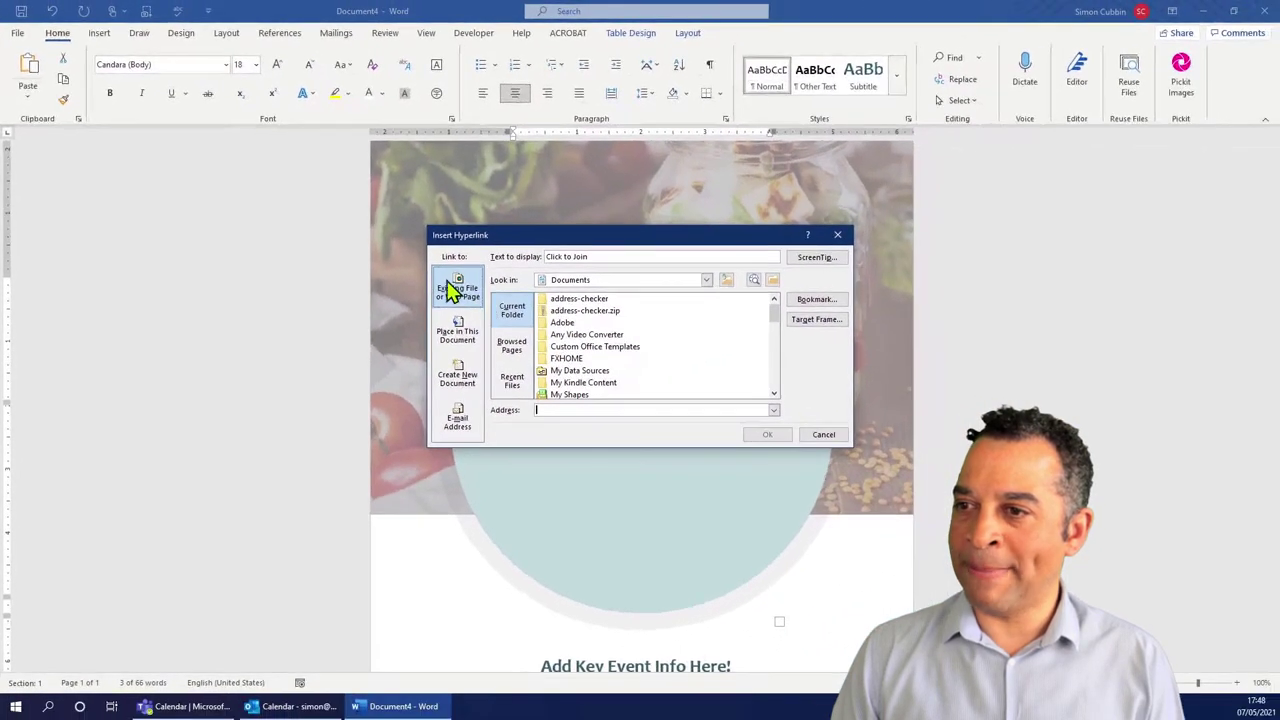
{"action": "right_click", "coordinate": [543, 410]}
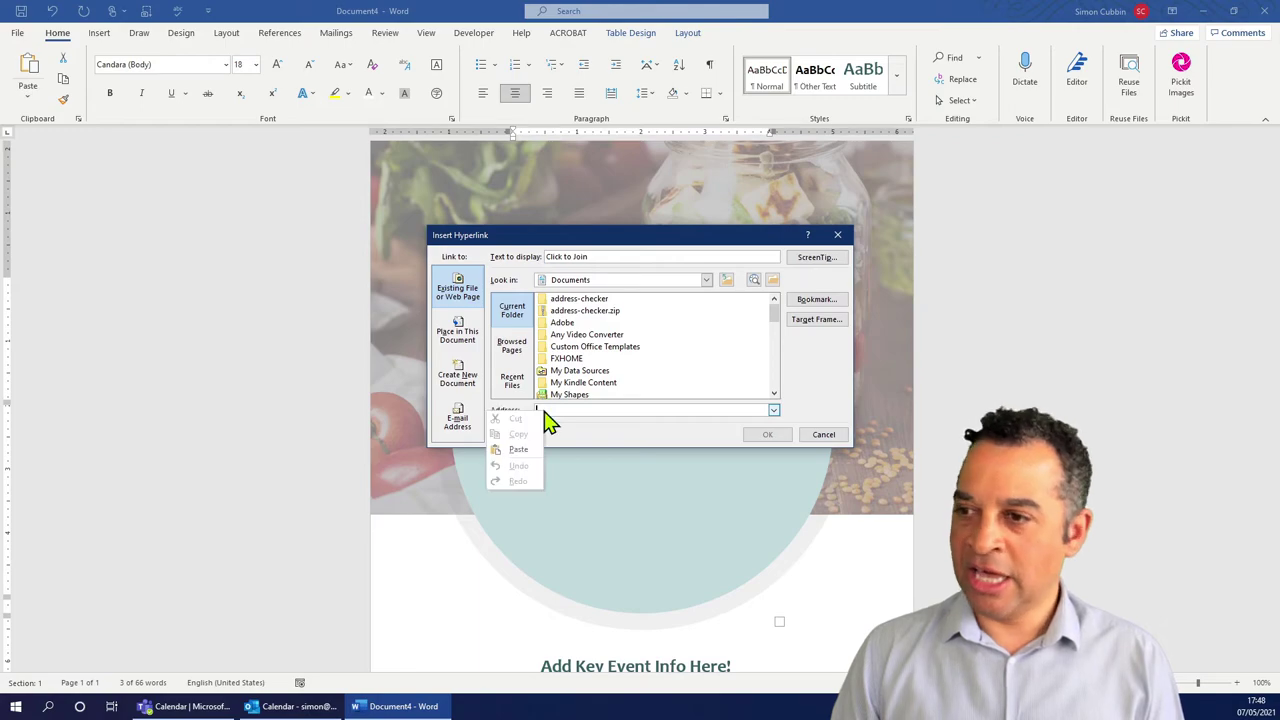
{"action": "left_click", "coordinate": [516, 468]}
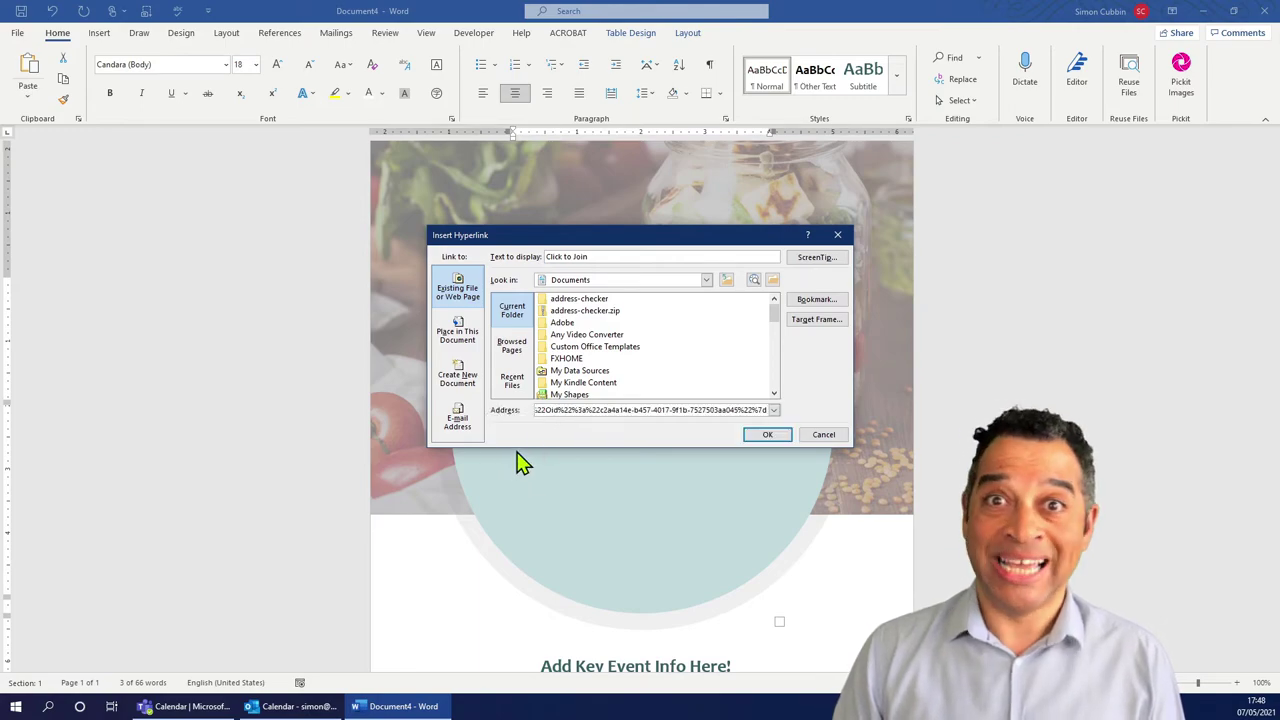
{"action": "left_click", "coordinate": [767, 435]}
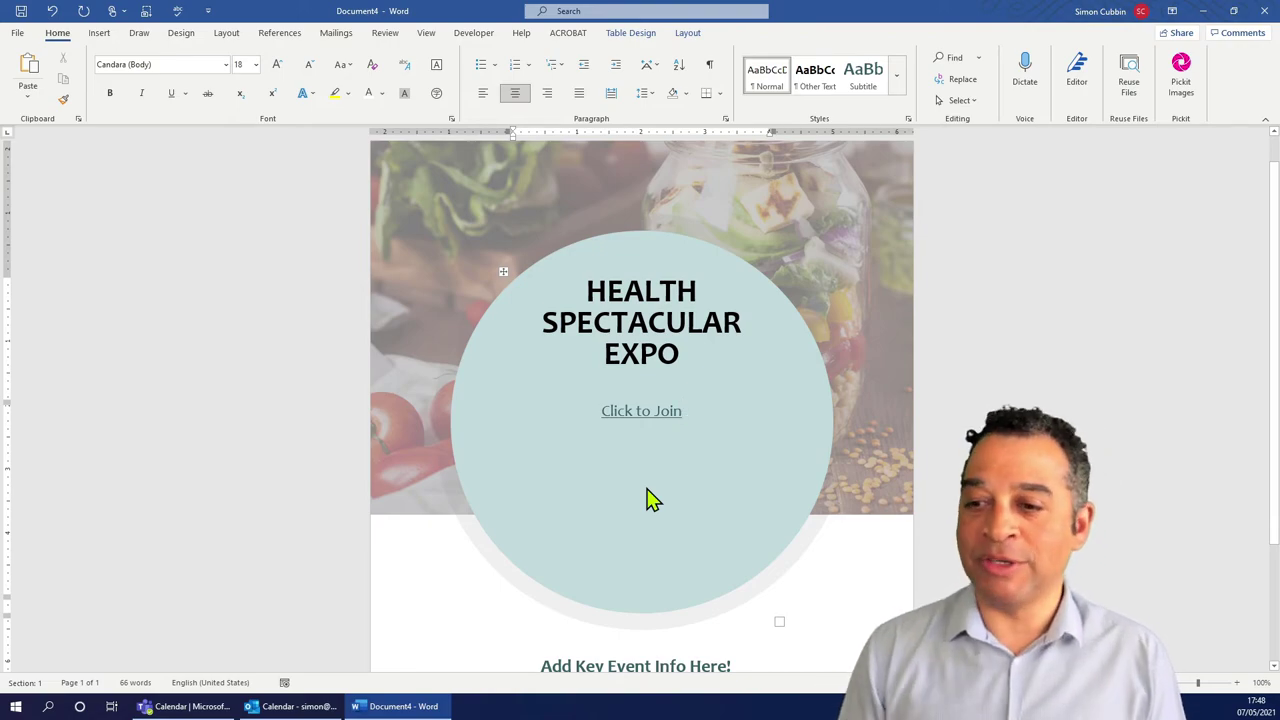
Copy the join text block from the Very Important Meeting details, then return to the Word flyer.
{"action": "left_click", "coordinate": [183, 708]}
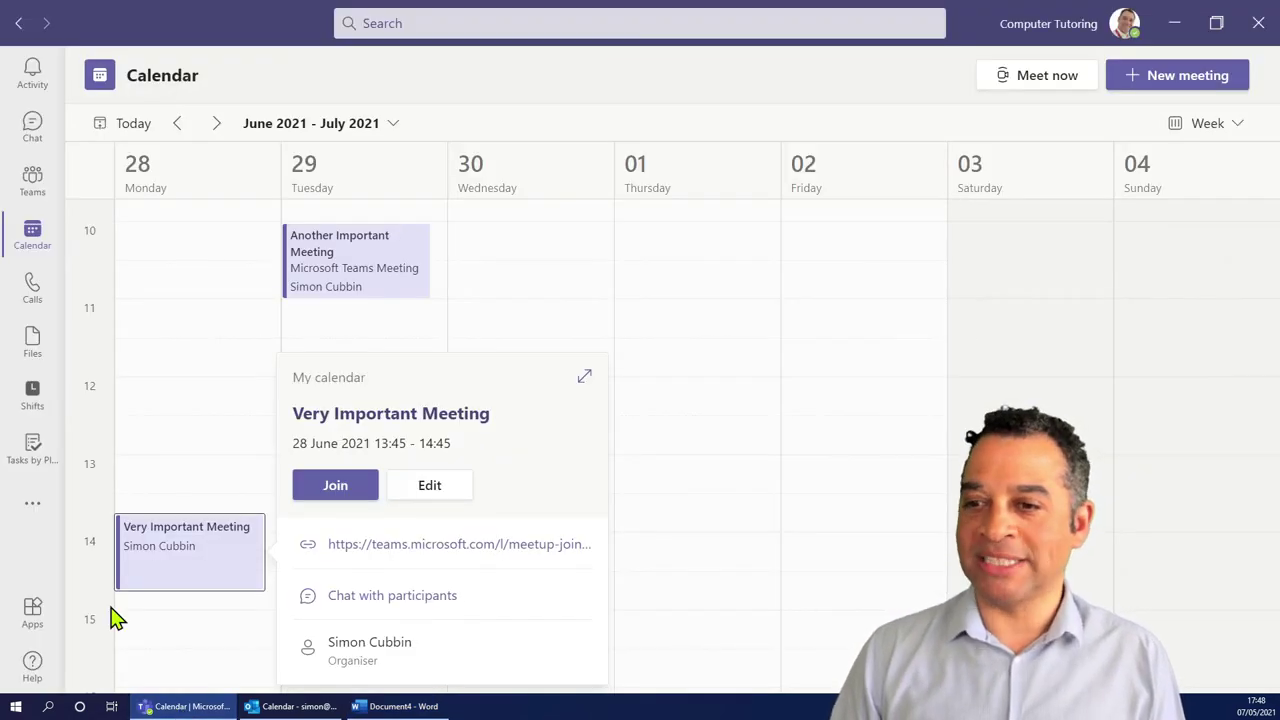
{"action": "double_click", "coordinate": [185, 560]}
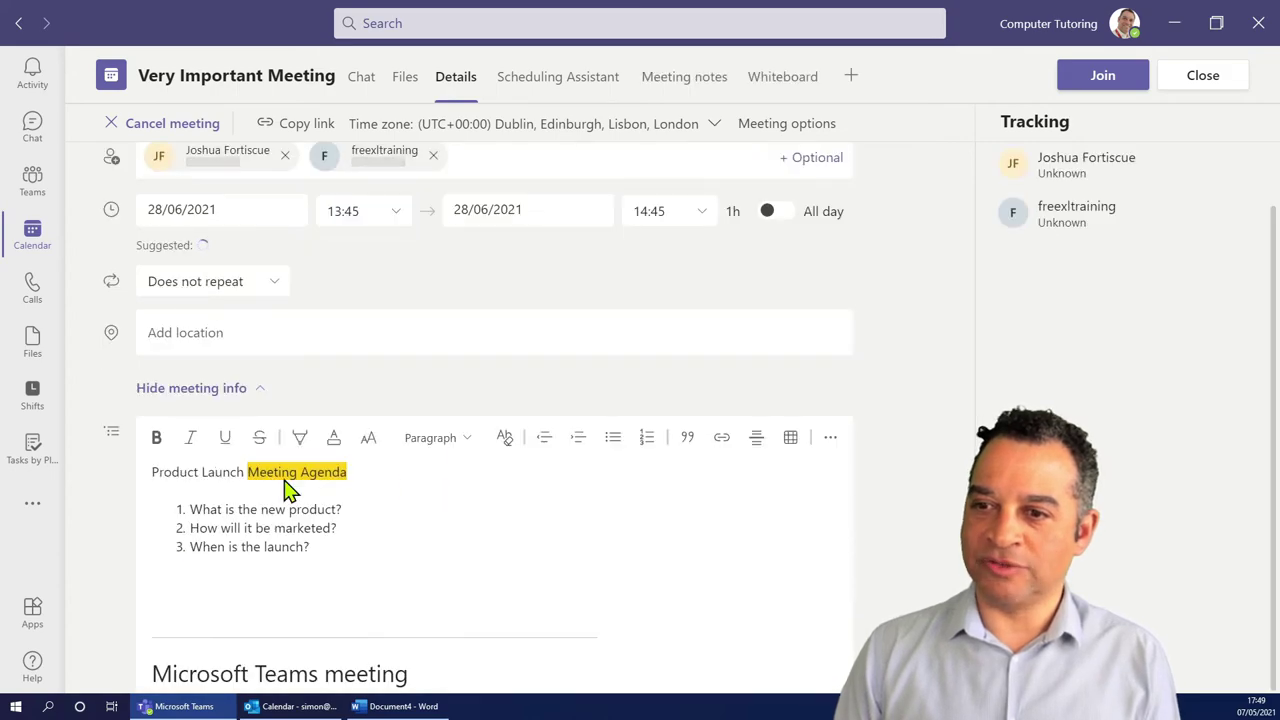
{"action": "scroll", "coordinate": [395, 520], "scroll_direction": "down", "scroll_amount": 2}
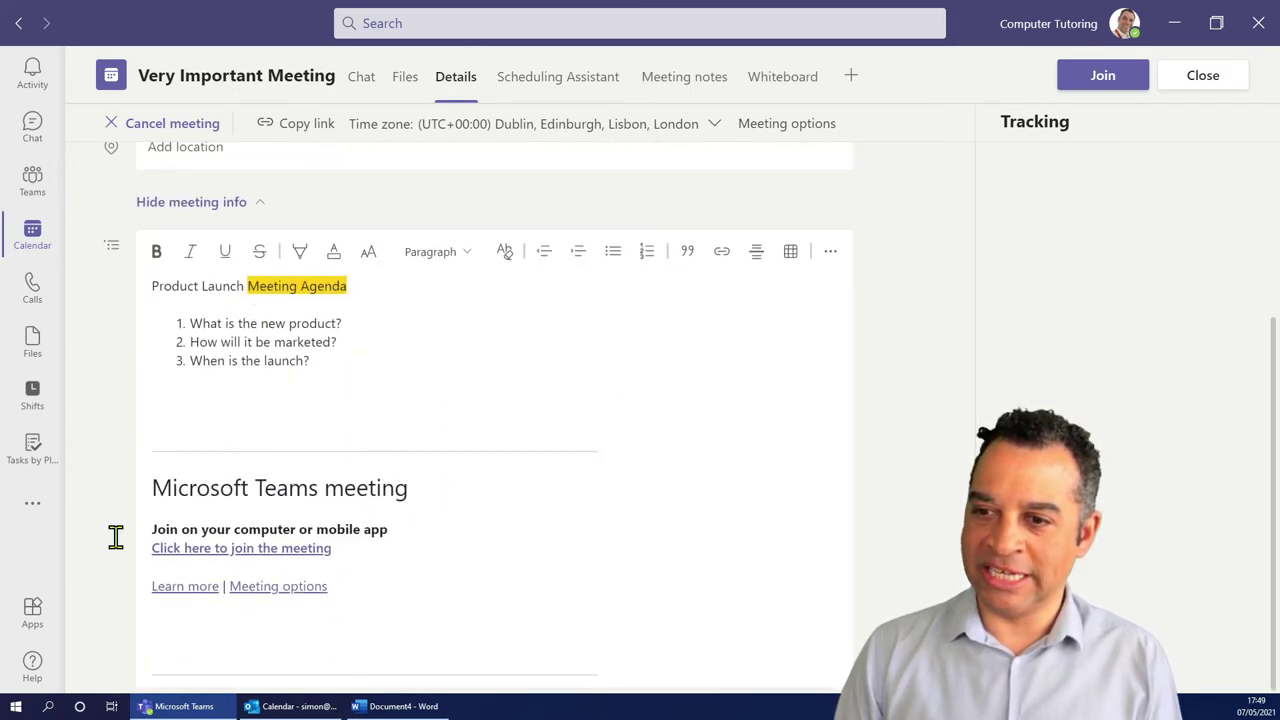
{"action": "left_click_drag", "start_coordinate": [343, 592], "coordinate": [150, 540]}
{"action": "right_click", "coordinate": [203, 532]}
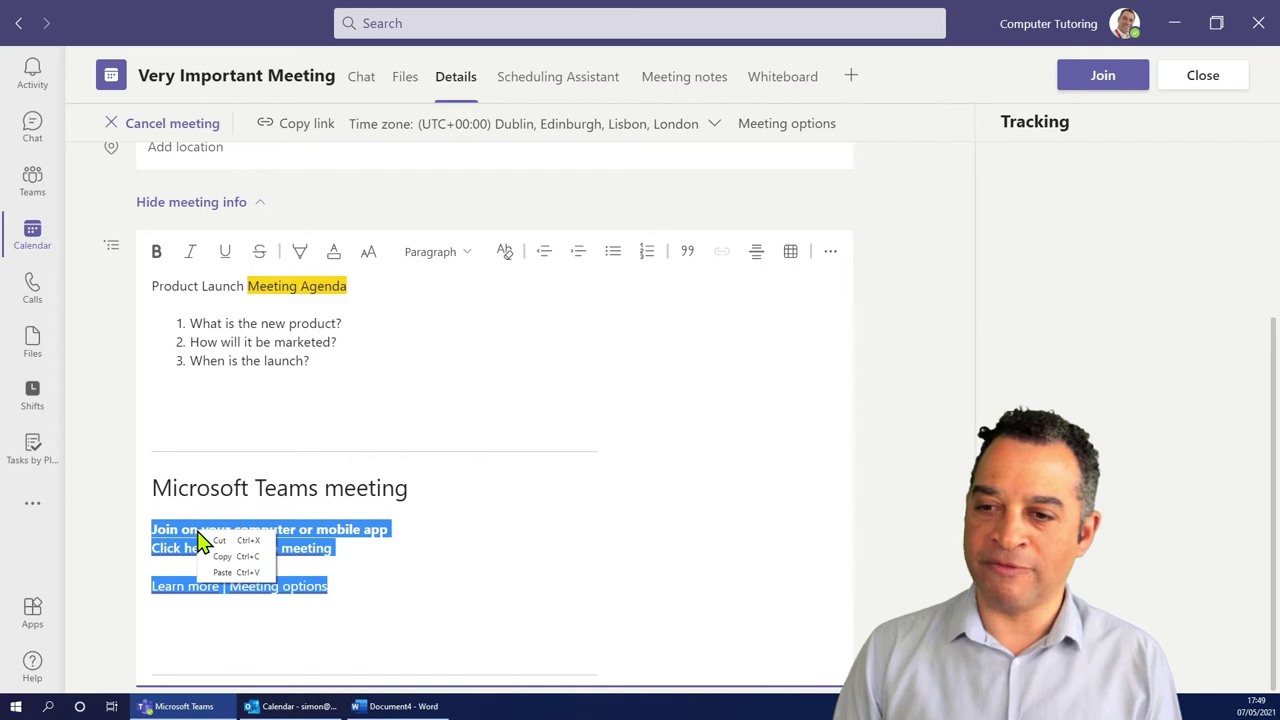
{"action": "left_click", "coordinate": [240, 556]}
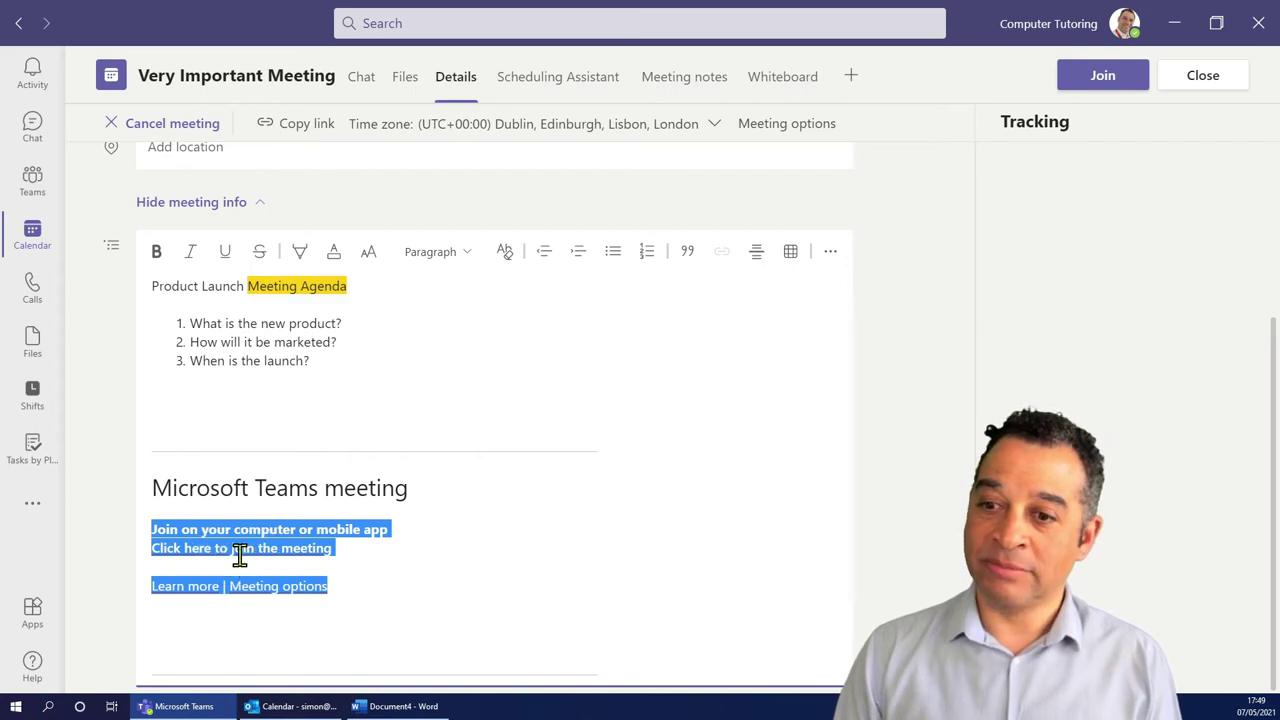
{"action": "left_click", "coordinate": [400, 707]}
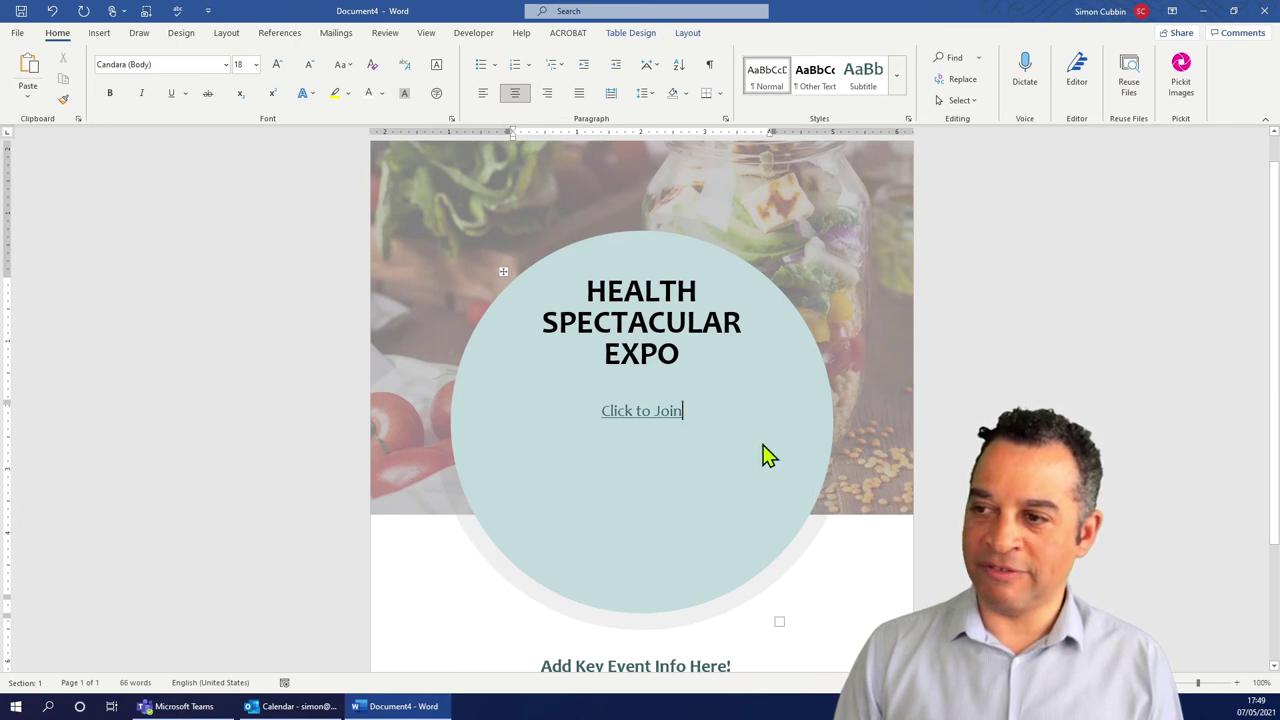
{"action": "key", "text": "Return"}
{"action": "key", "text": "ctrl+v"}
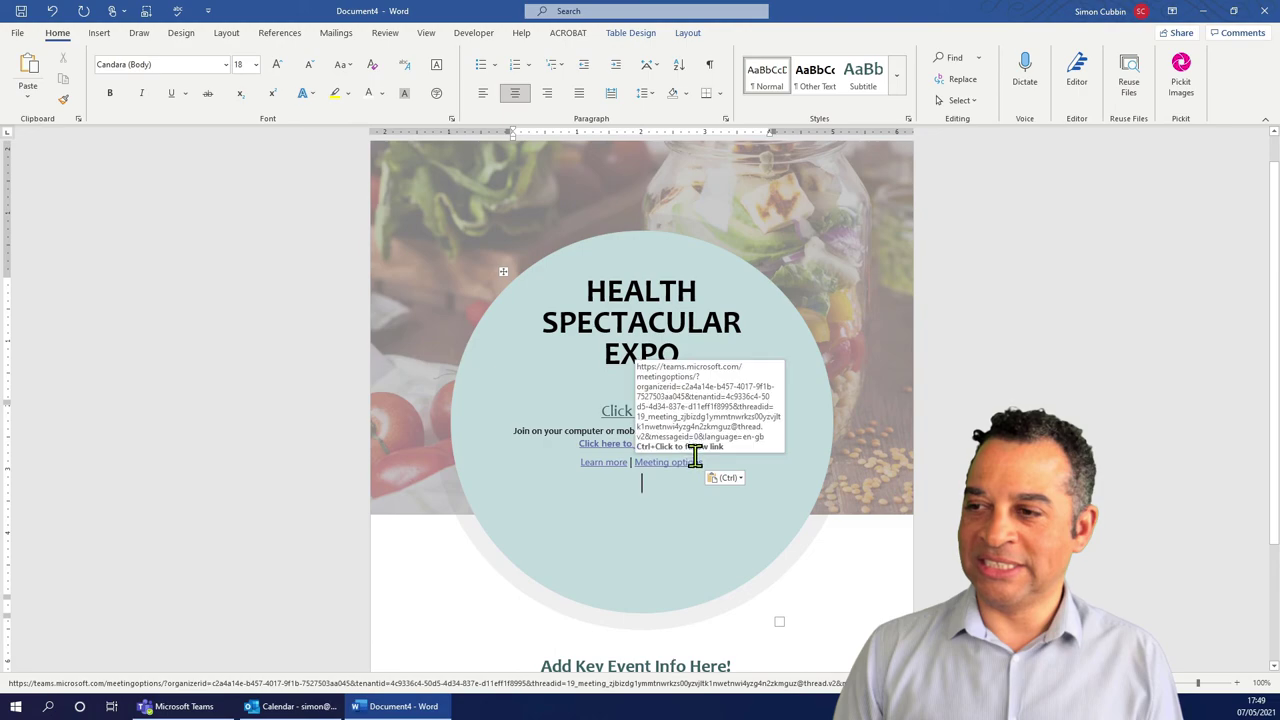
{"action": "left_click_drag", "start_coordinate": [712, 464], "coordinate": [477, 437]}
{"action": "key", "text": "Delete"}
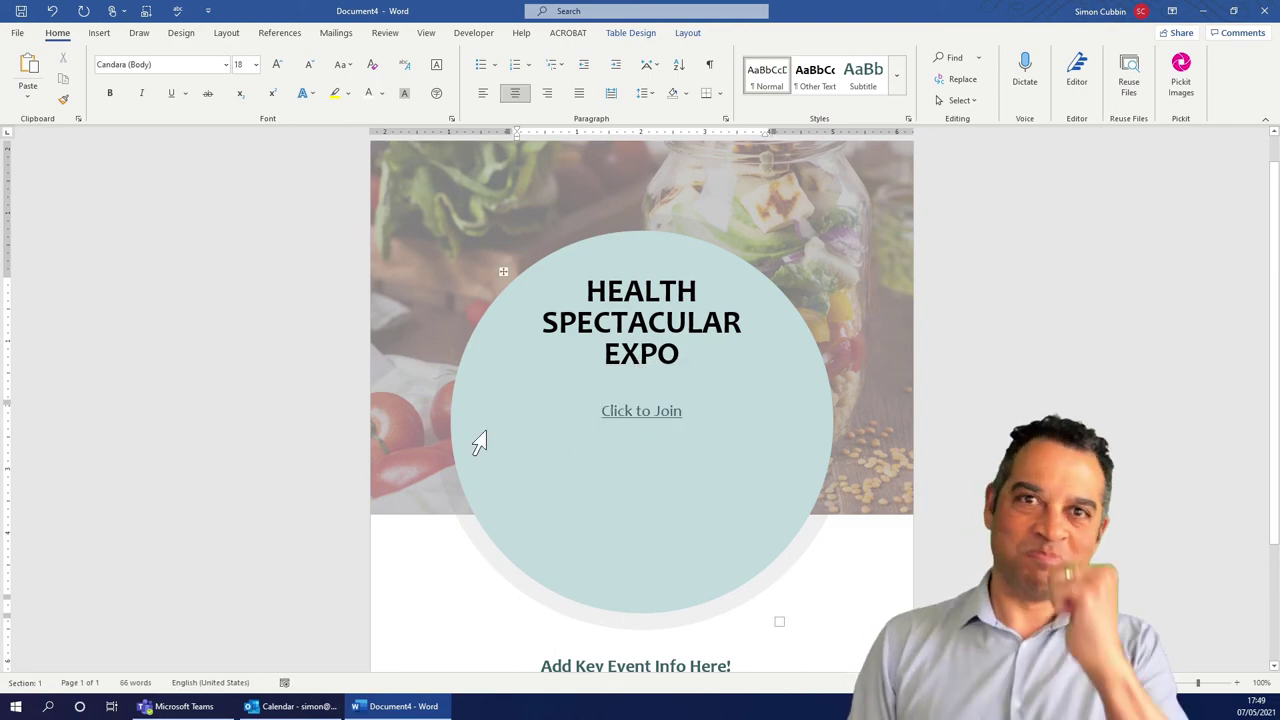